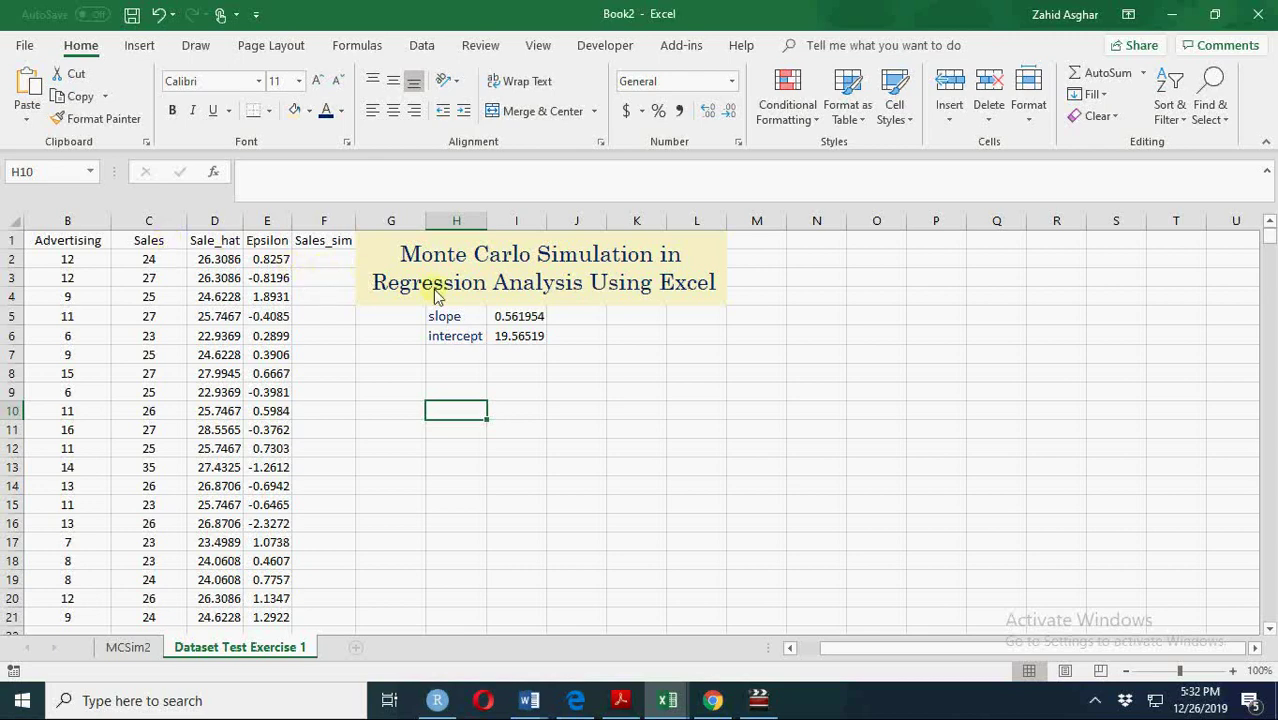
# Examine the formulas behind the slope and intercept cells and the first Sale_hat and Epsilon values
pyautogui.click(510, 318)
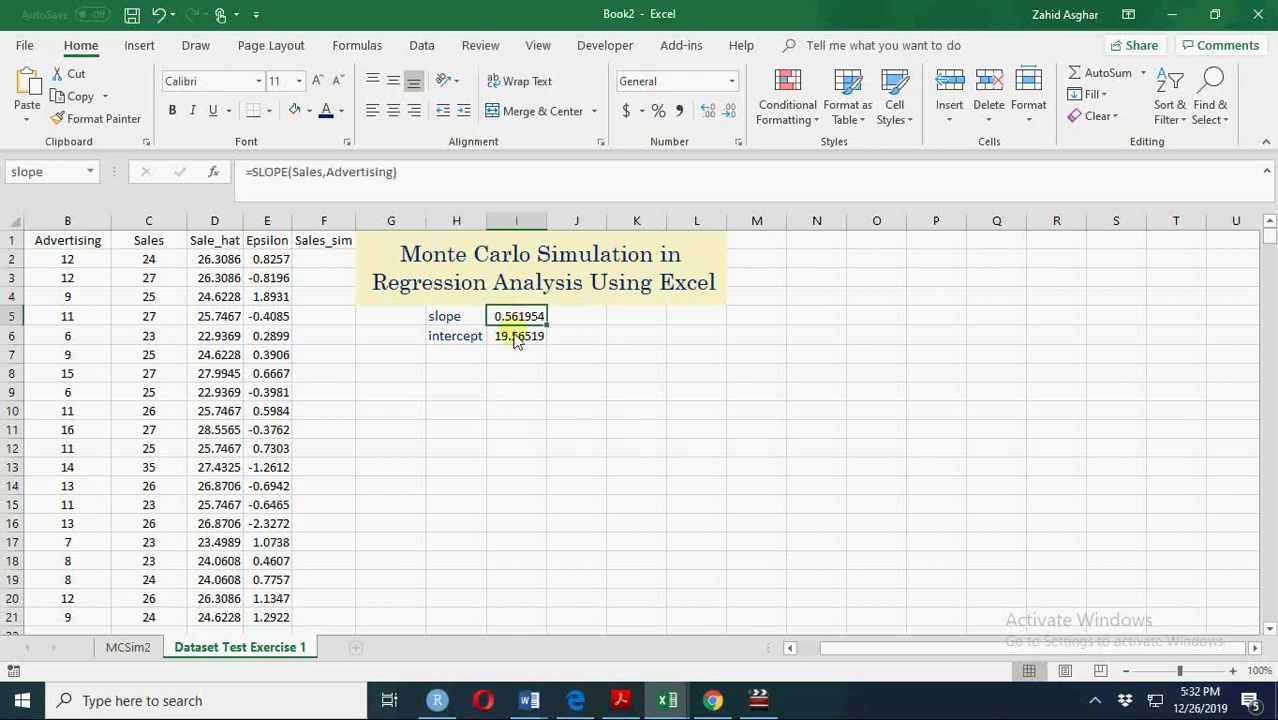
pyautogui.click(515, 338)
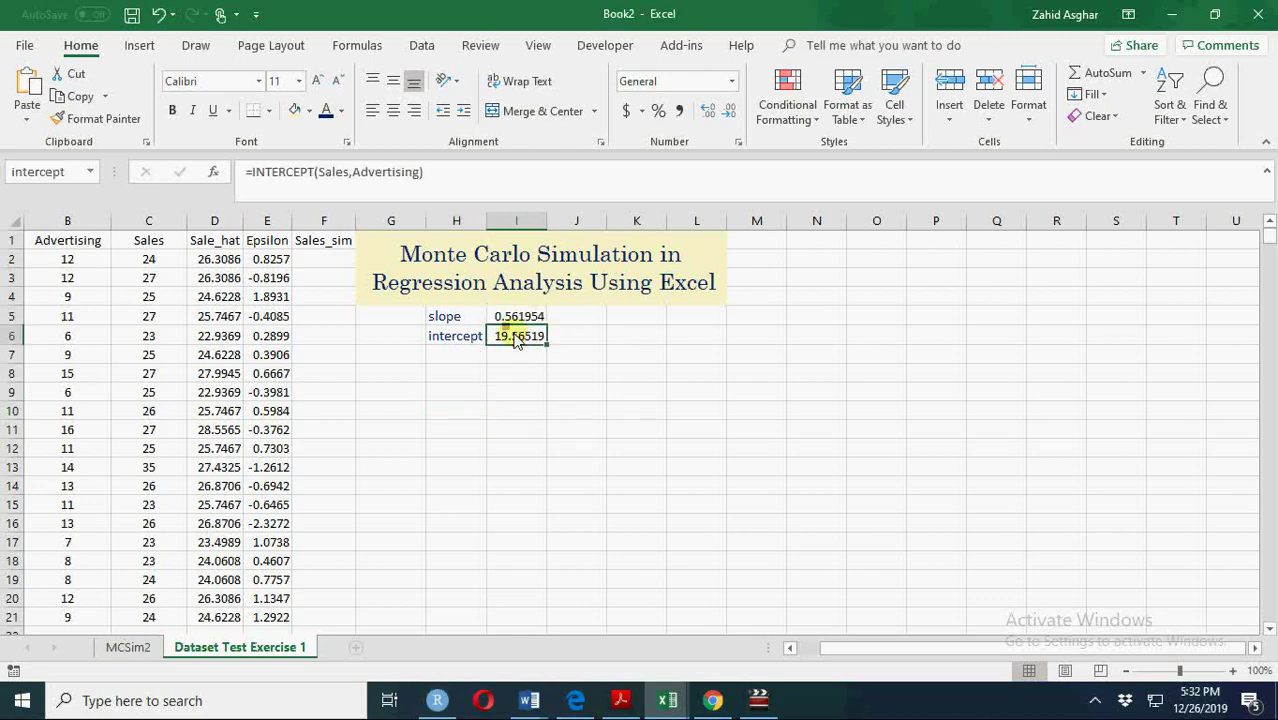
pyautogui.click(270, 260)
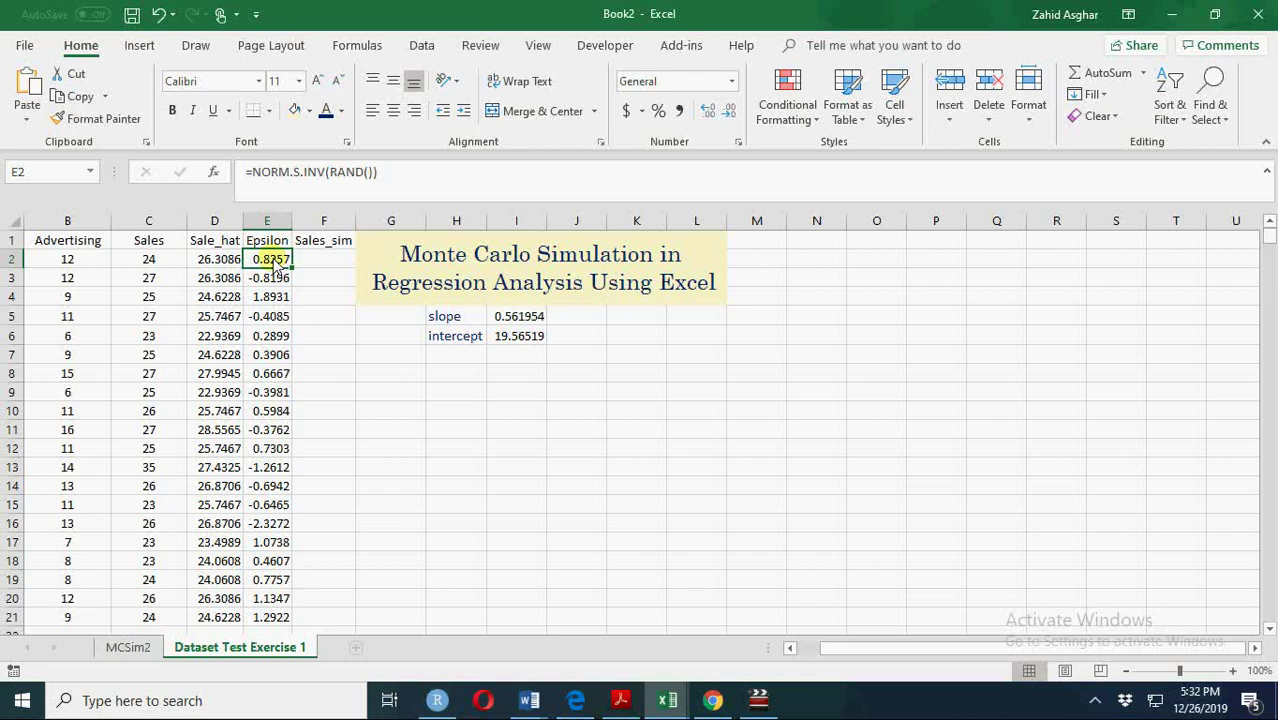
pyautogui.click(519, 320)
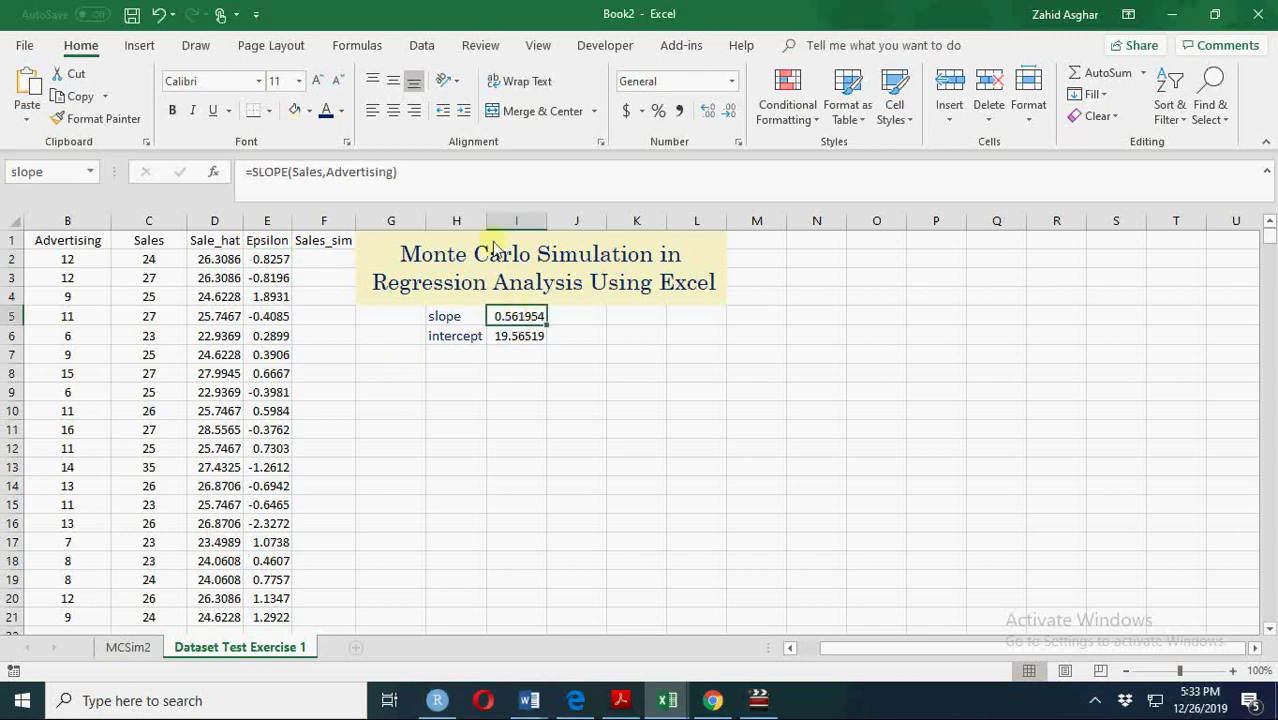
pyautogui.click(475, 177)
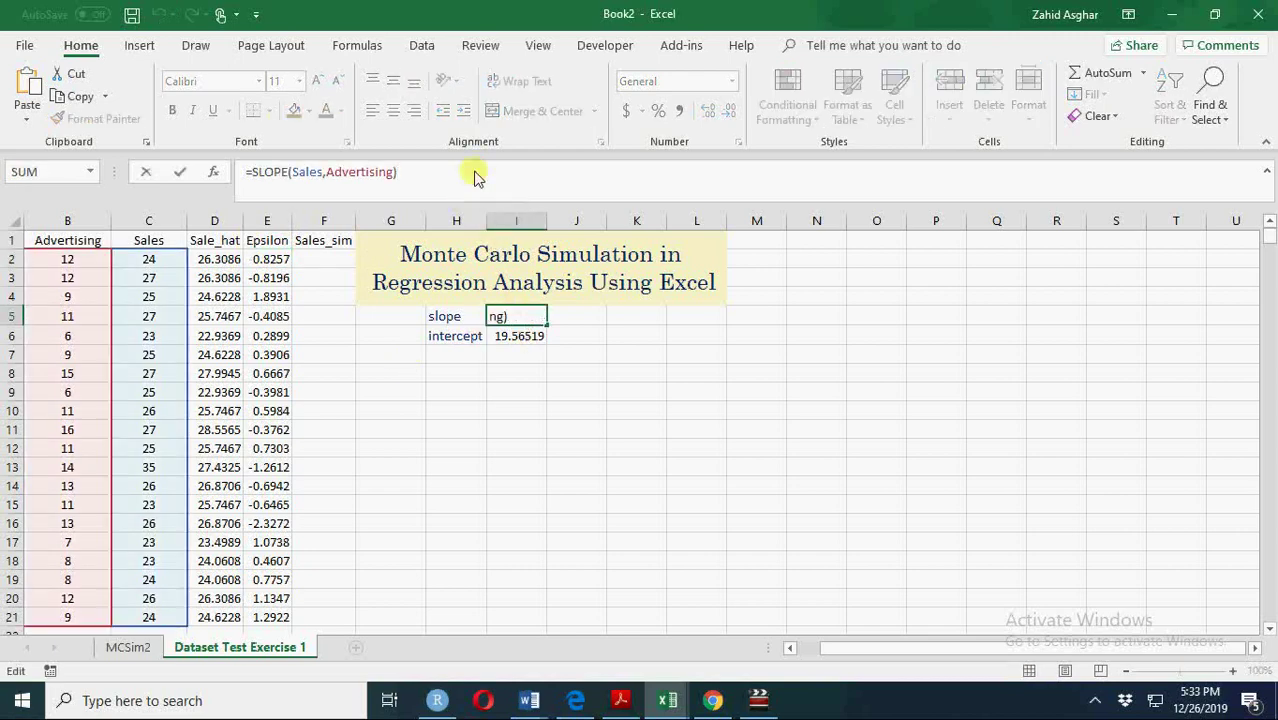
pyautogui.click(519, 337)
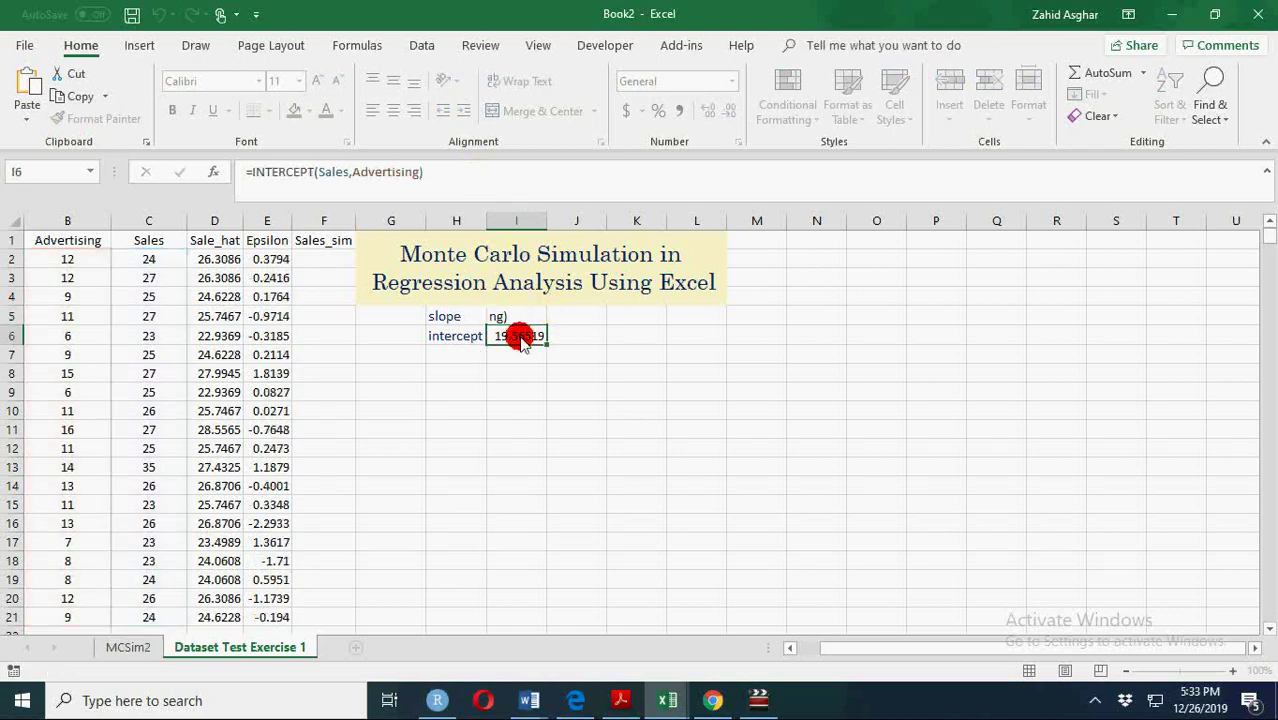
pyautogui.click(503, 183)
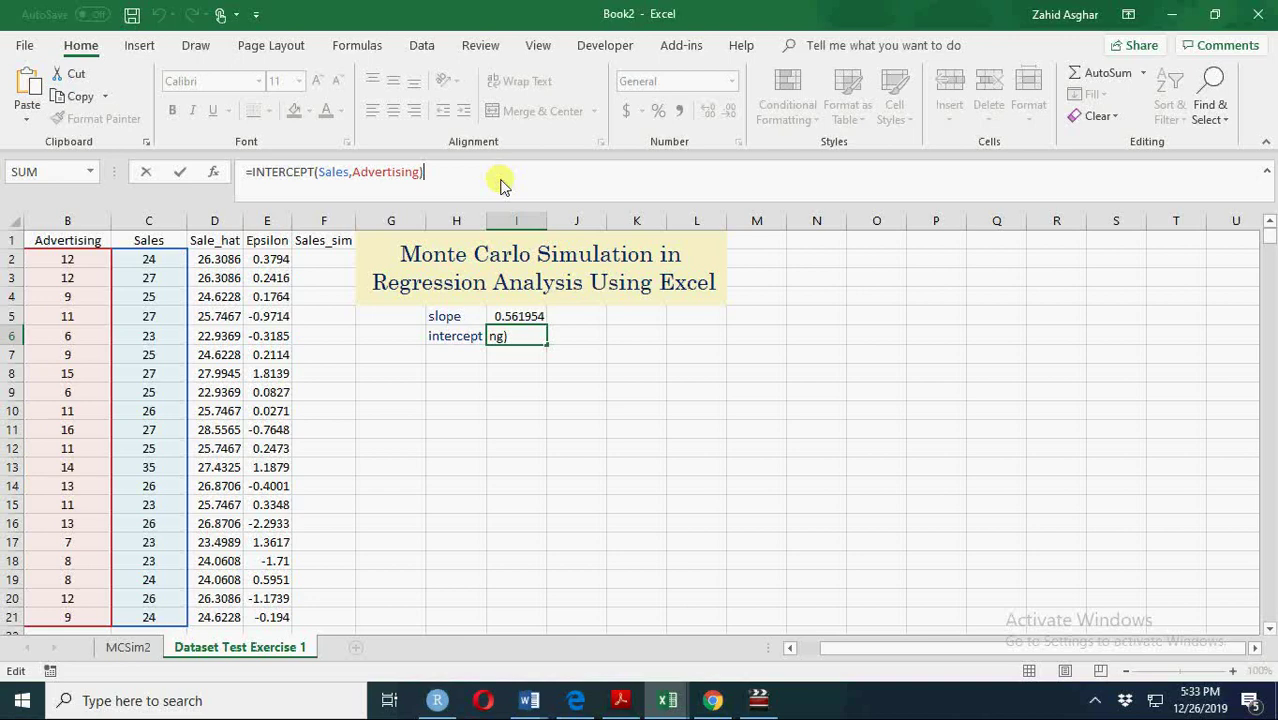
pyautogui.click(238, 259)
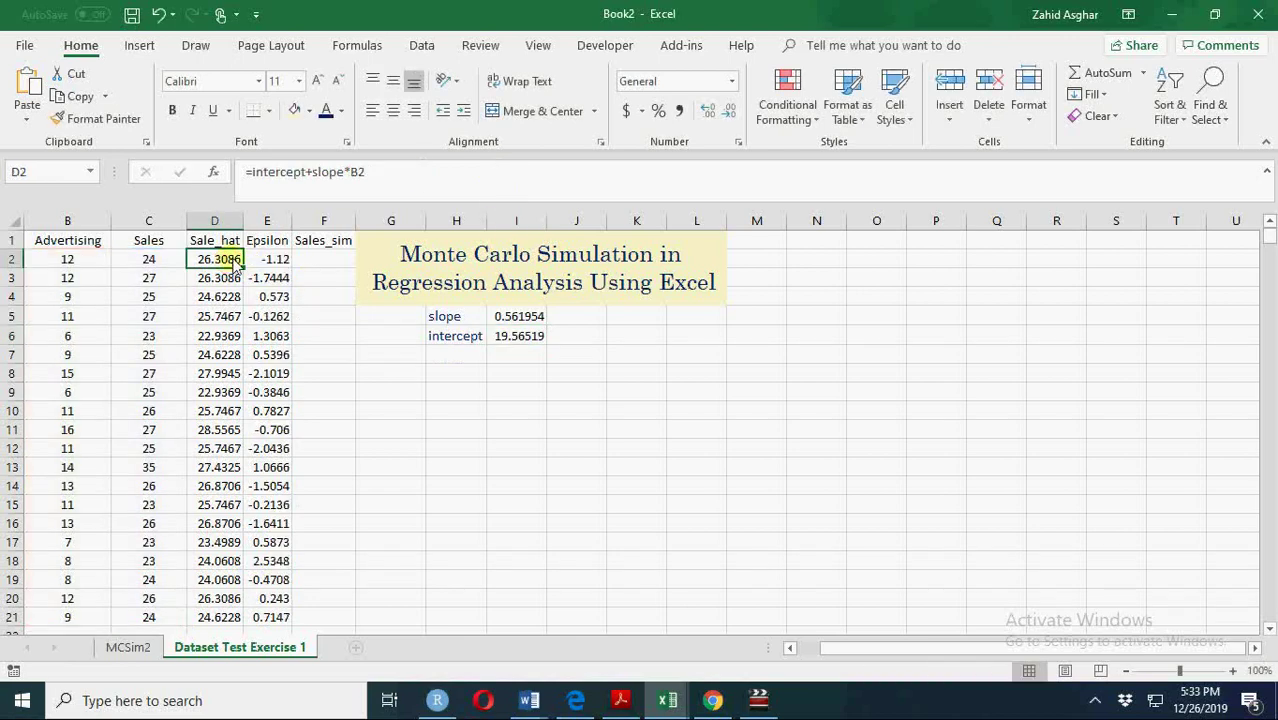
pyautogui.click(433, 176)
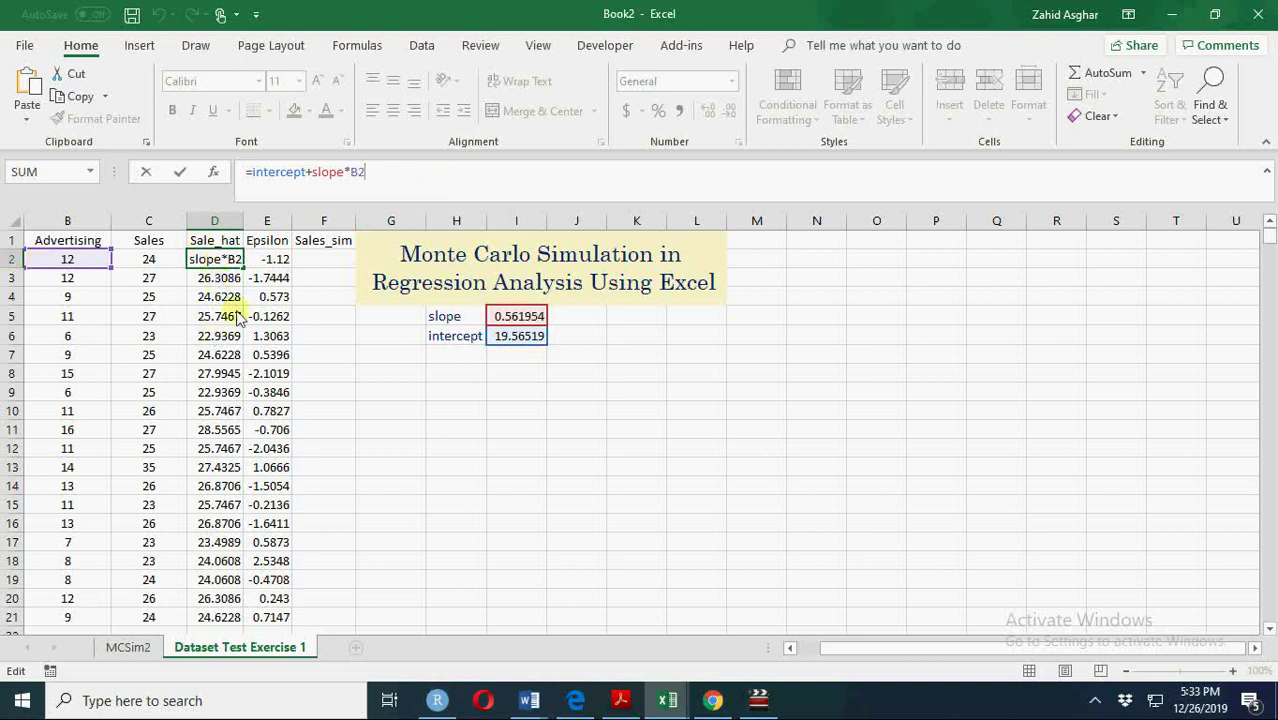
pyautogui.click(274, 258)
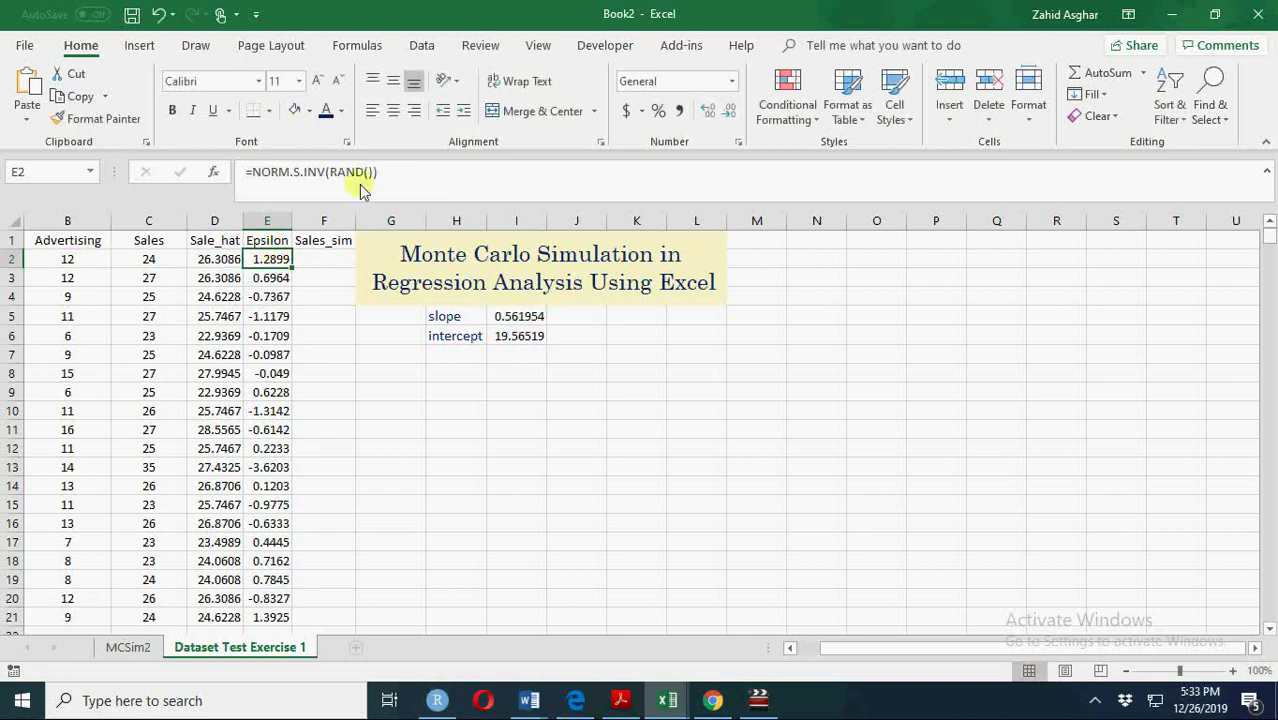
pyautogui.click(416, 180)
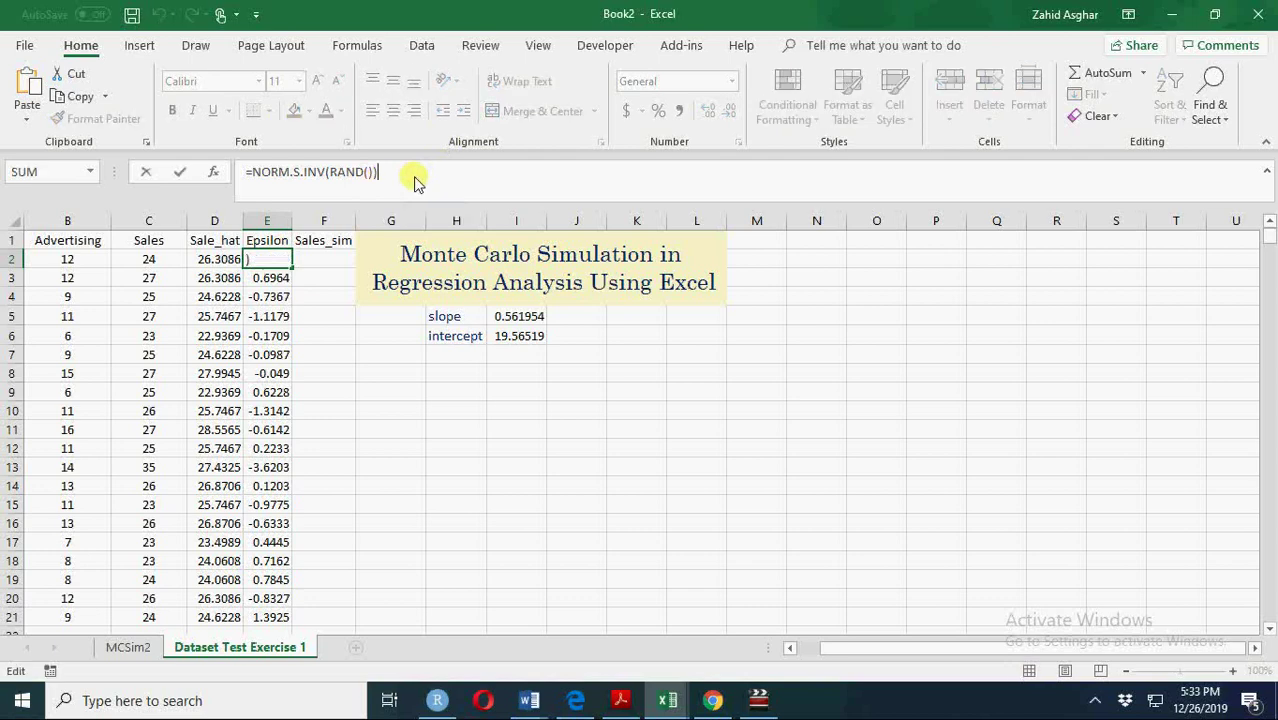
# Enter the formula =D2+E2 in cell F2 to compute the first Sales_sim value from Sale_hat and Epsilon
pyautogui.click(331, 260)
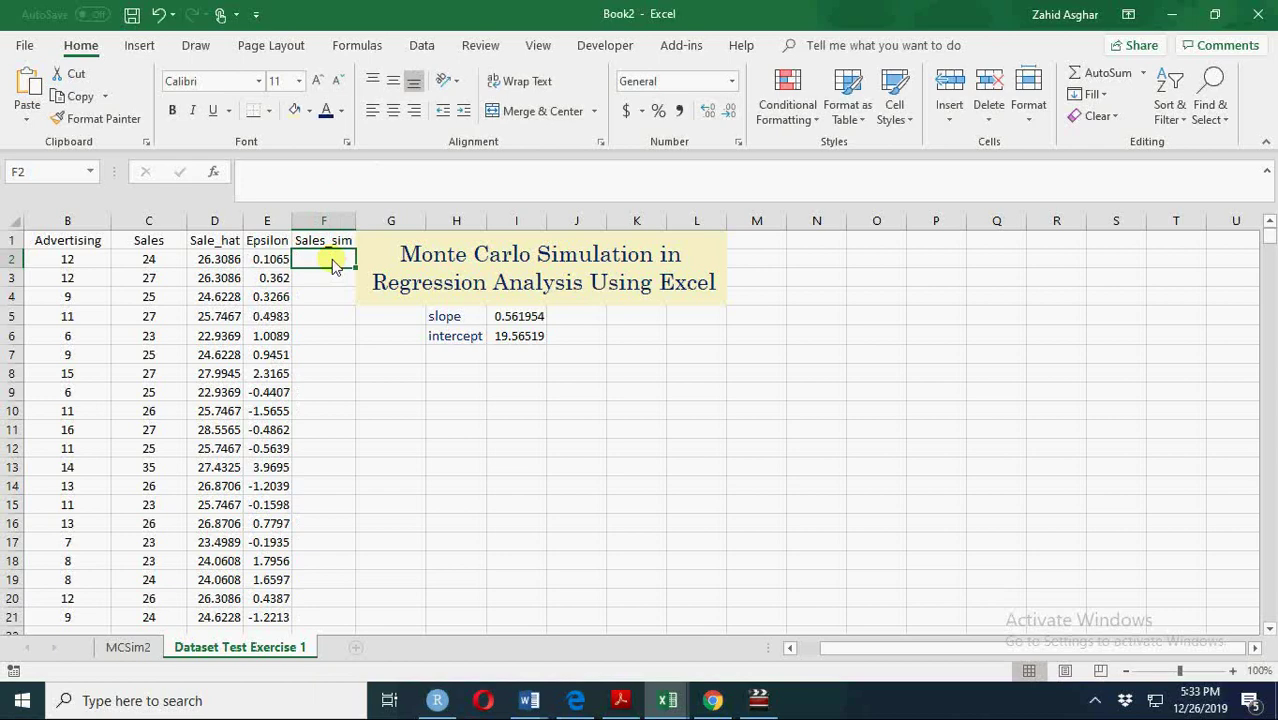
pyautogui.write('=')
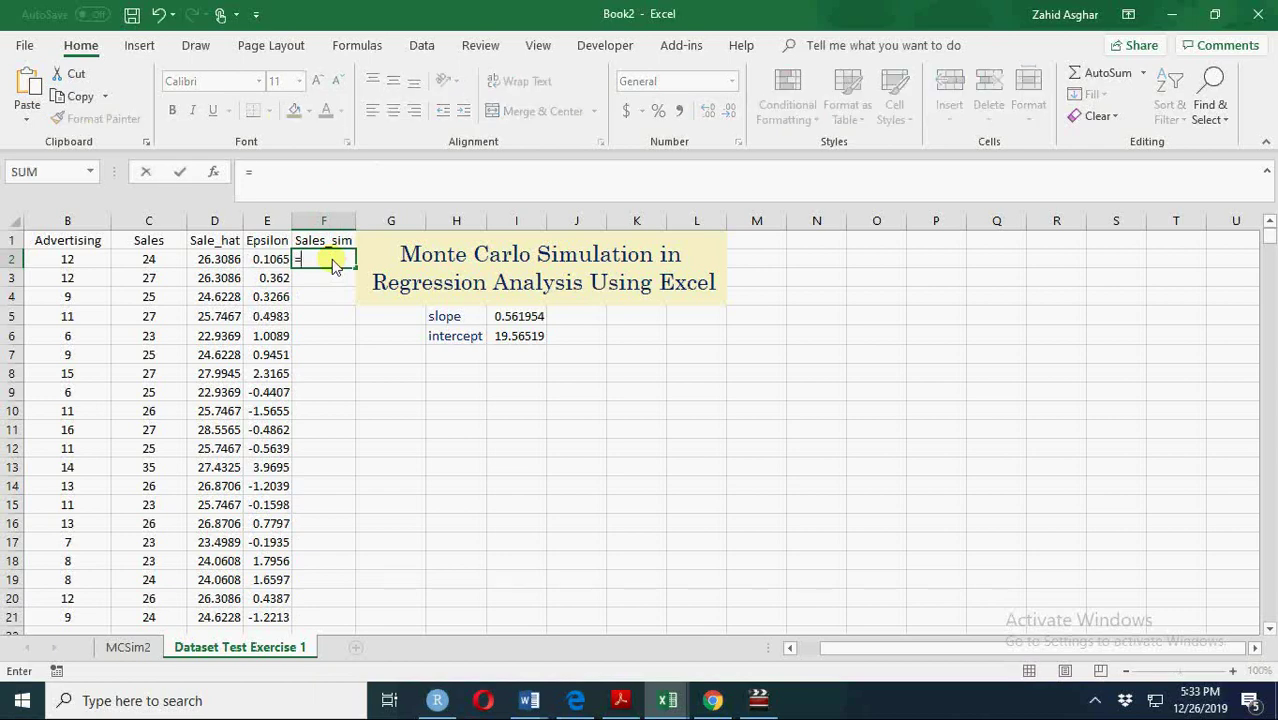
pyautogui.click(220, 262)
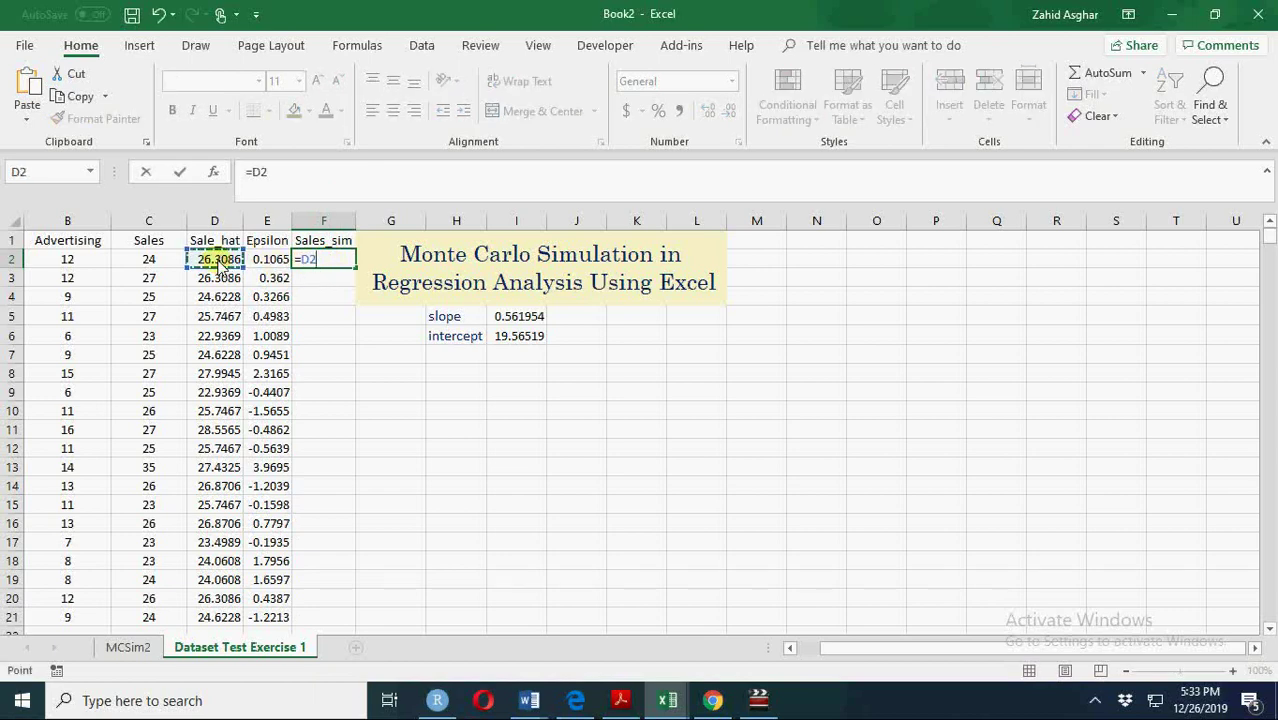
pyautogui.write('+')
pyautogui.click(266, 261)
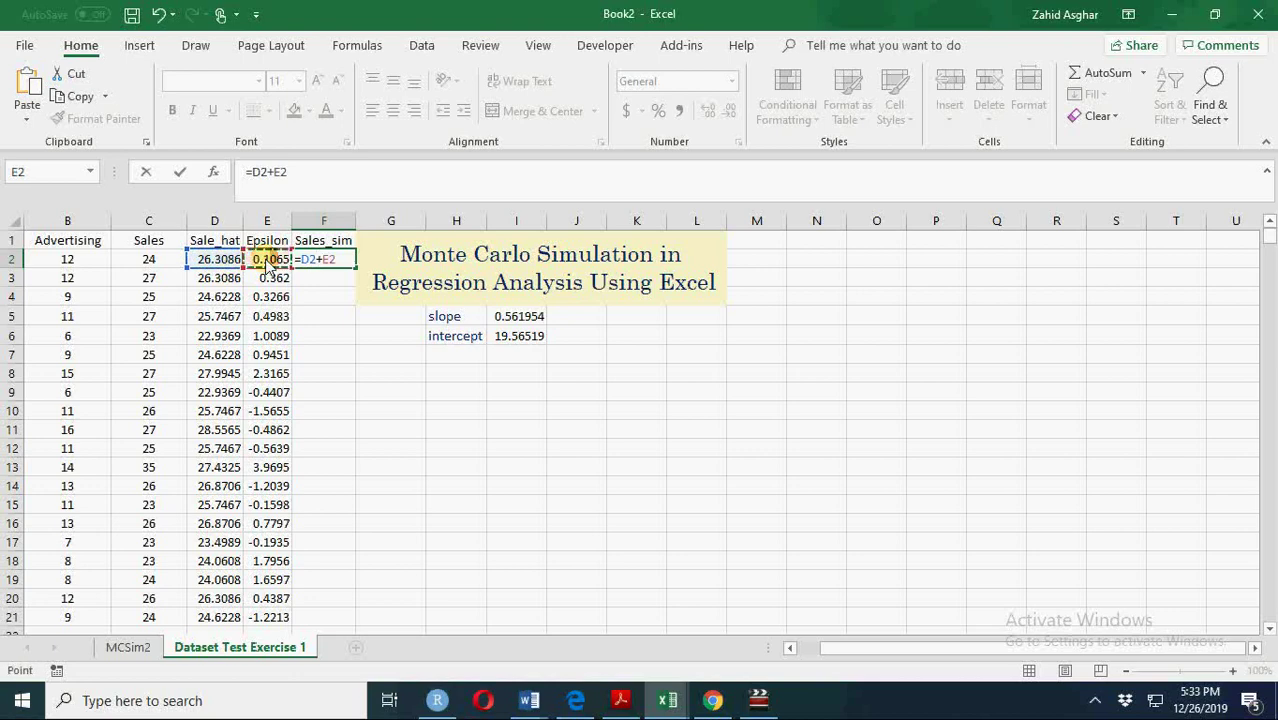
pyautogui.press('Return')
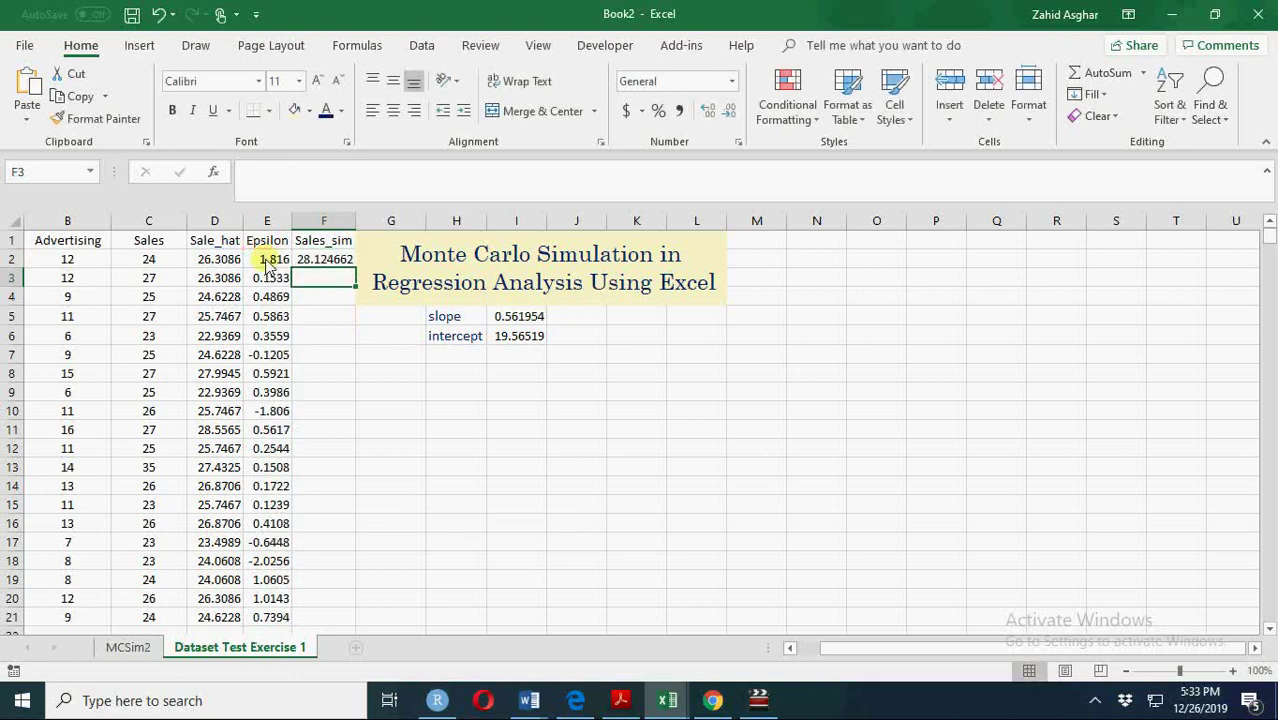
# Fill the F2 formula down the Sales_sim column through row 21
pyautogui.click(325, 262)
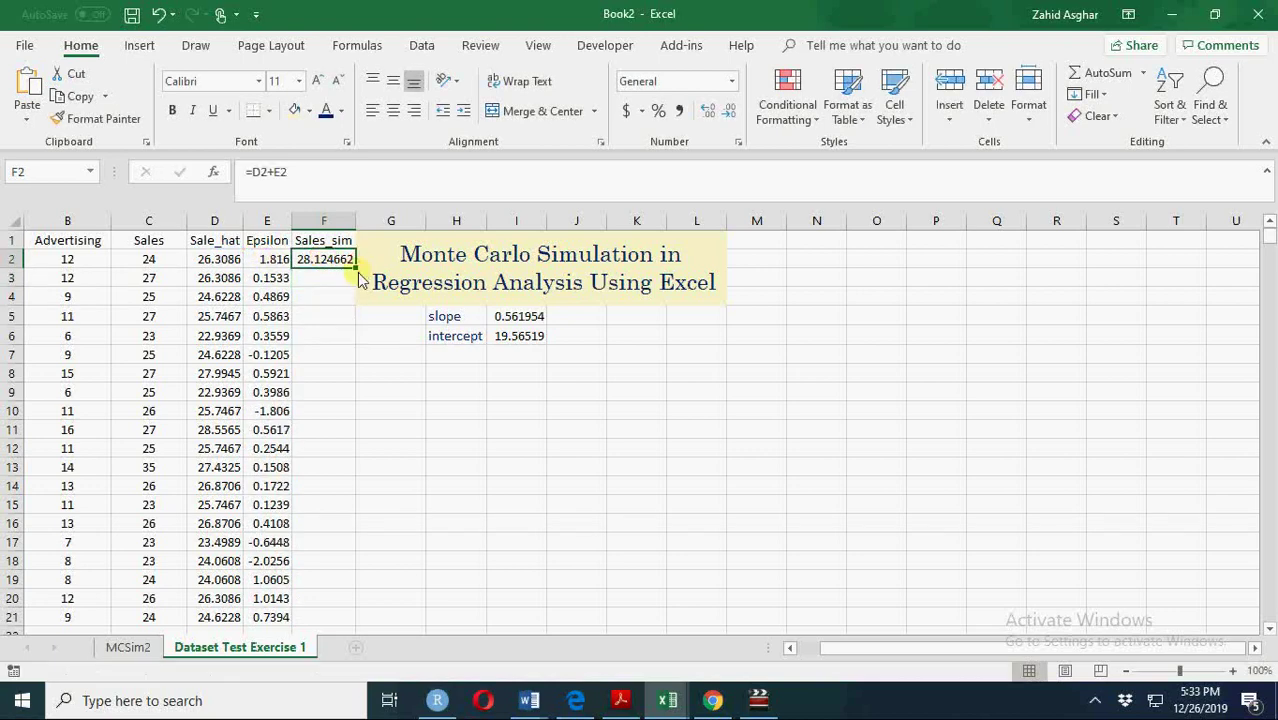
pyautogui.click(362, 280)
pyautogui.click(345, 263)
pyautogui.doubleClick(355, 268)
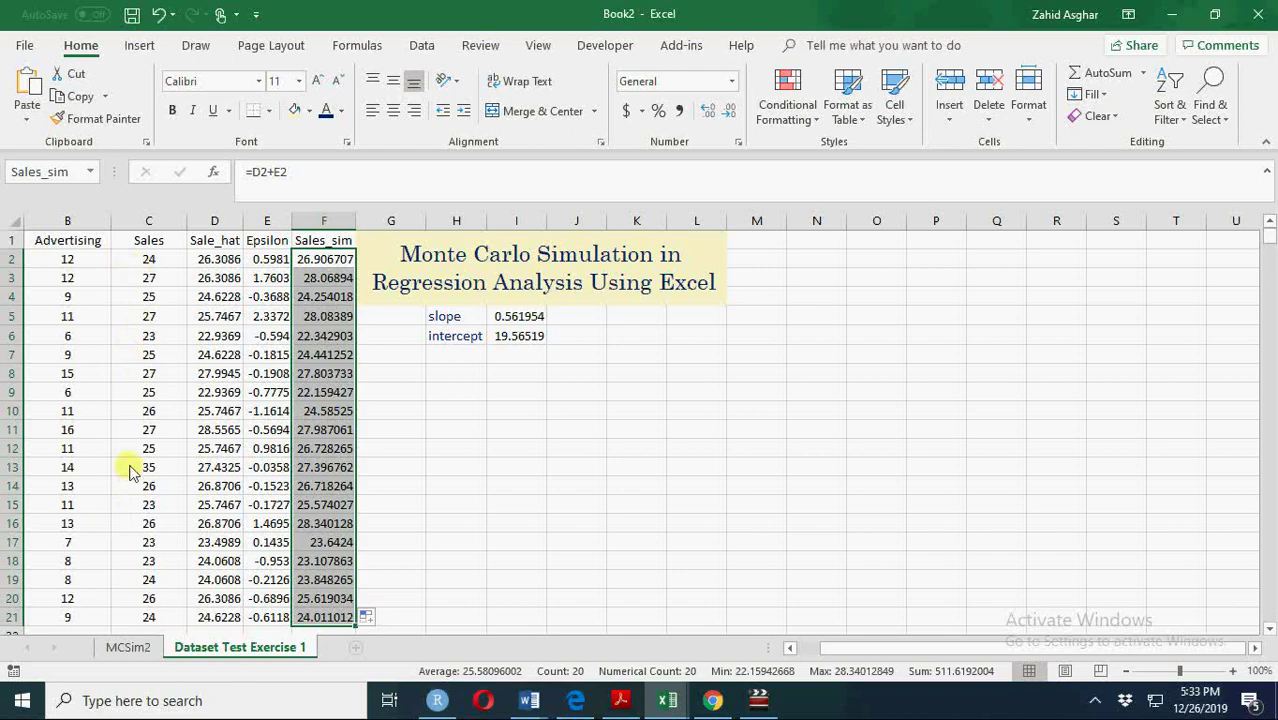
# Enter 1 in cells H9 and H10 to make the sheet recalculate its random values
pyautogui.click(444, 392)
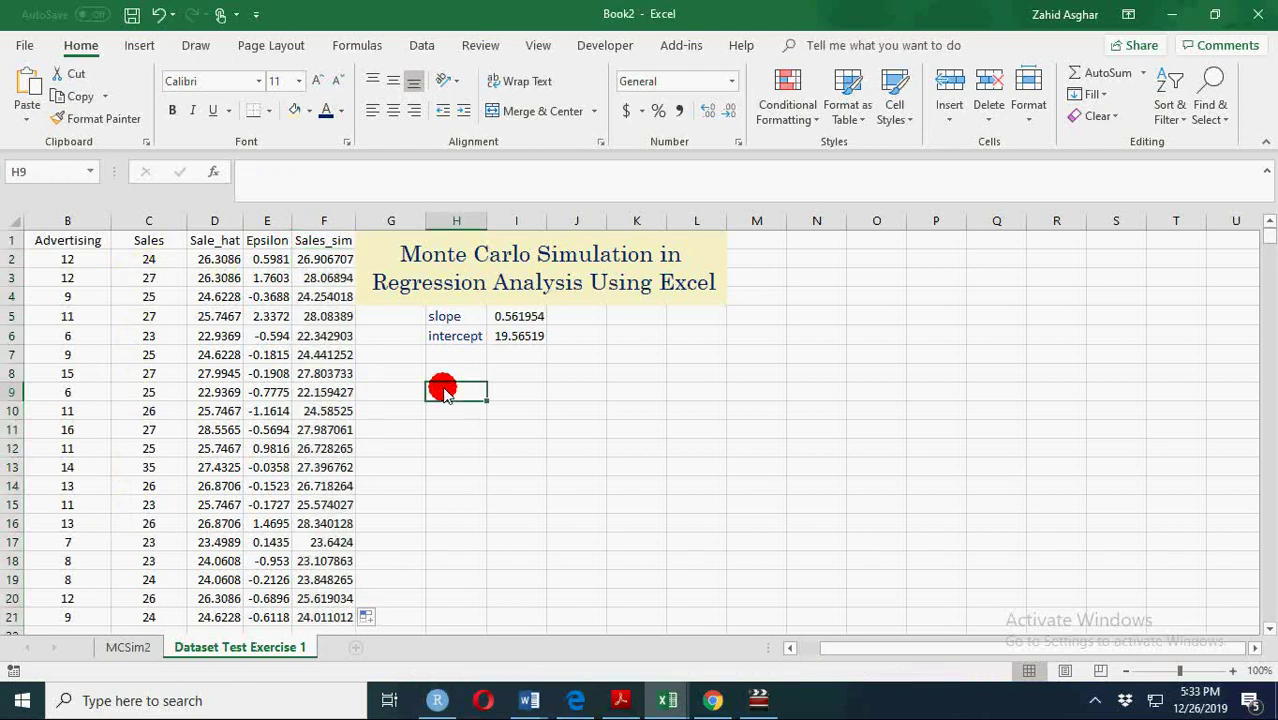
pyautogui.write('1')
pyautogui.press('Return')
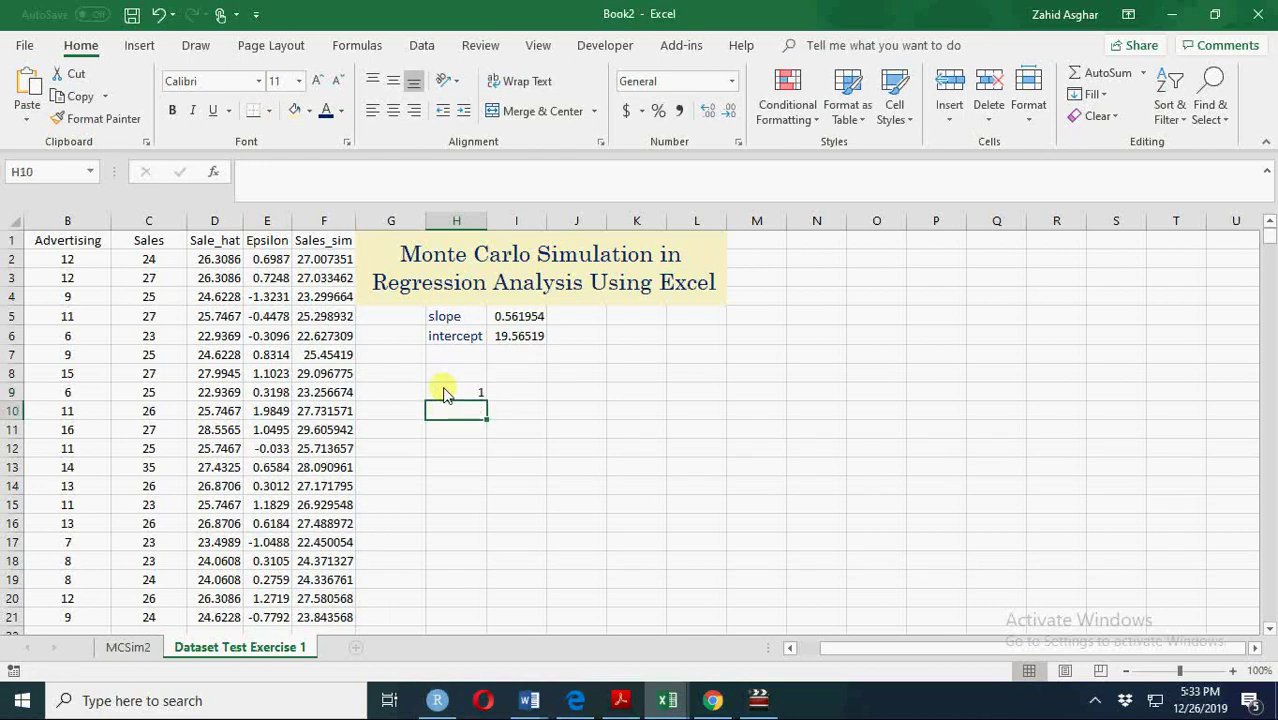
pyautogui.write('1')
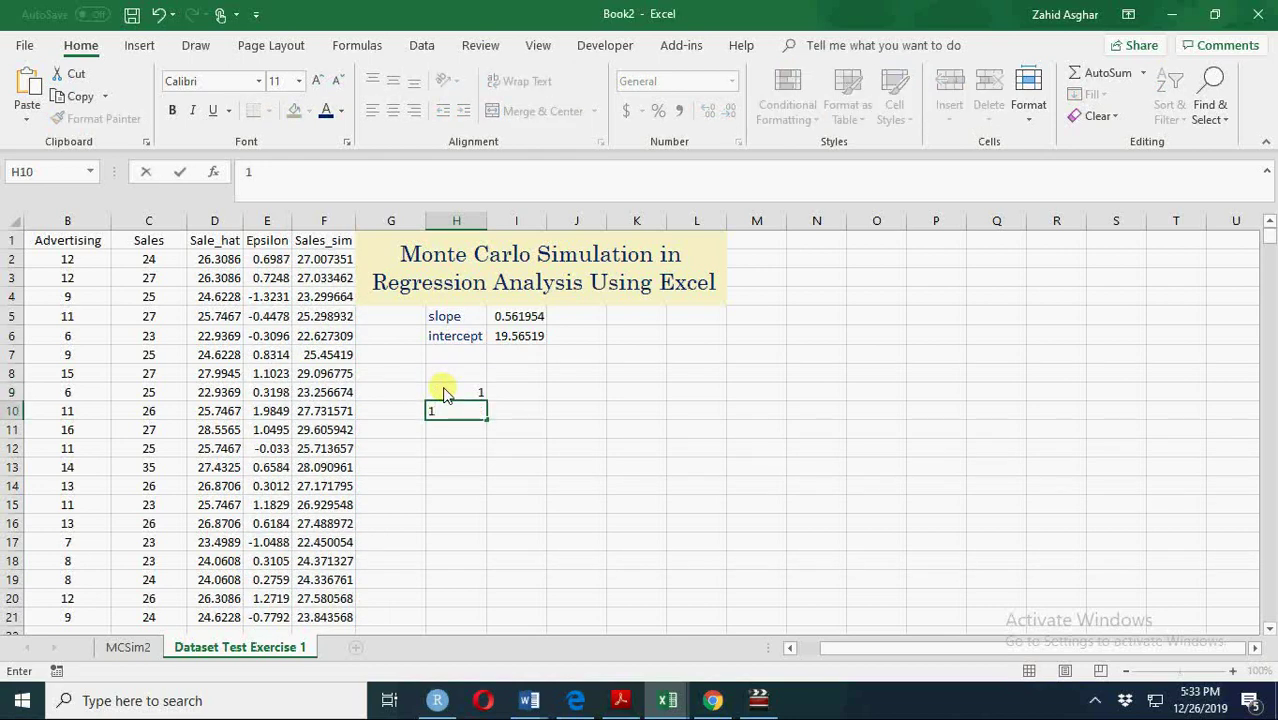
pyautogui.press('Return')
# Clear the trial values from cells H9 and H10
pyautogui.moveTo(456, 394); pyautogui.dragTo(454, 420)
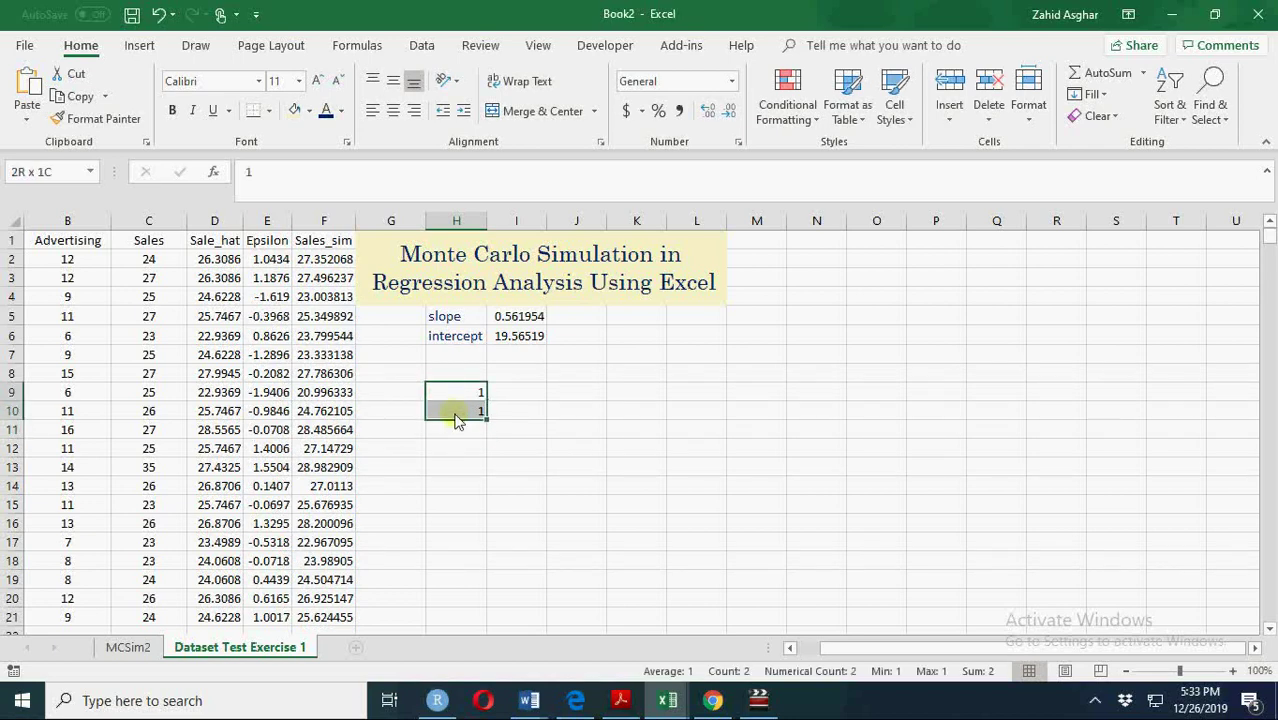
pyautogui.press('BackSpace')
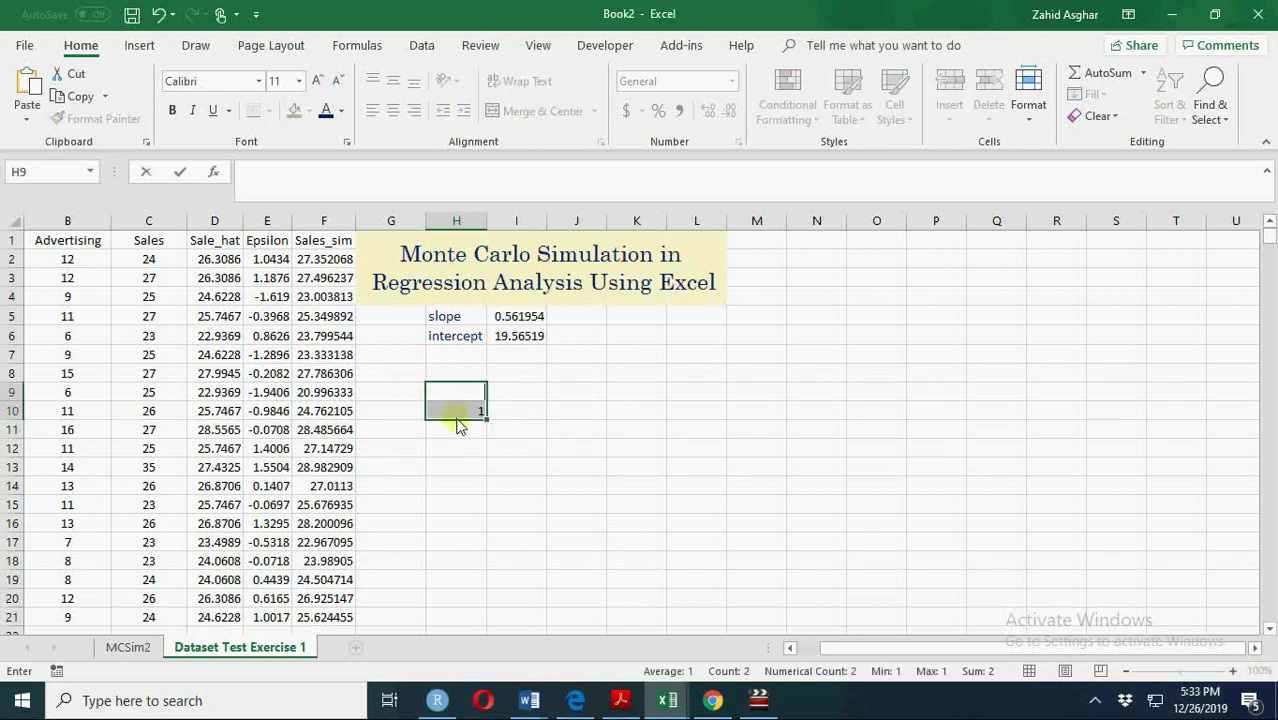
pyautogui.click(457, 416)
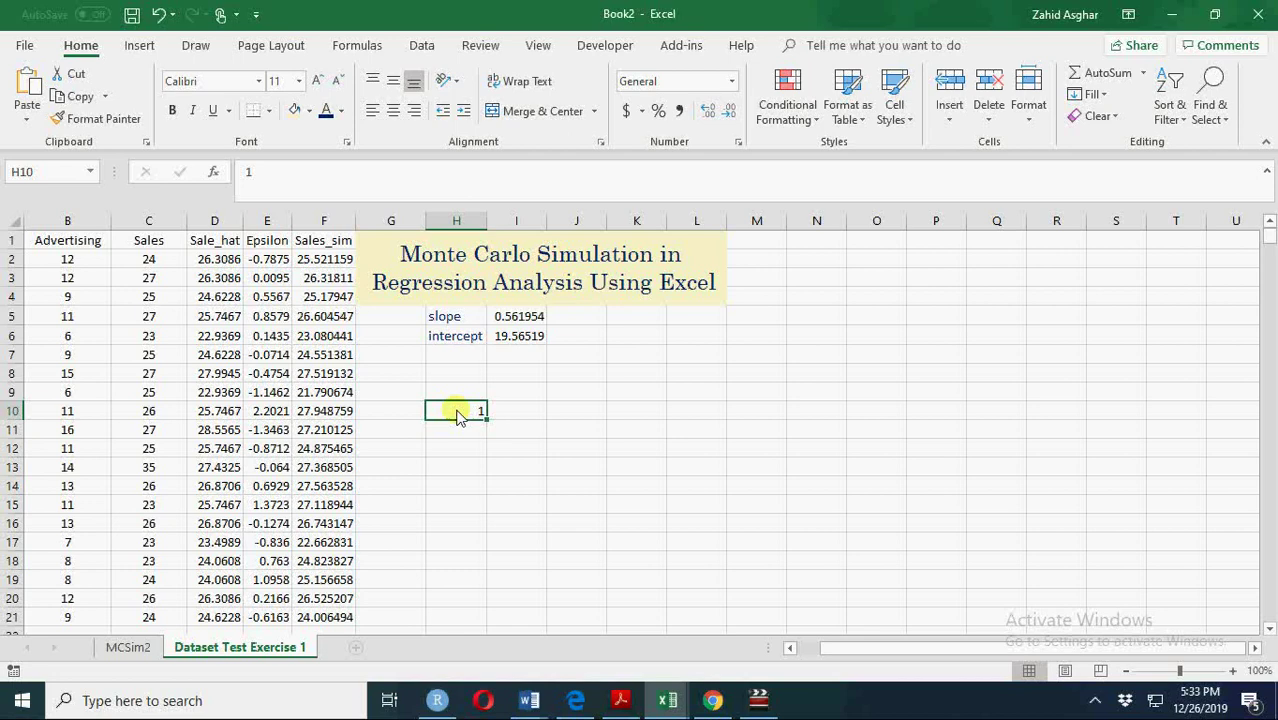
pyautogui.press('Delete')
# Enter the formula =SLOPE(Sales_sim,Advertising) in cell H9 to estimate the slope from the simulated sales
pyautogui.click(458, 397)
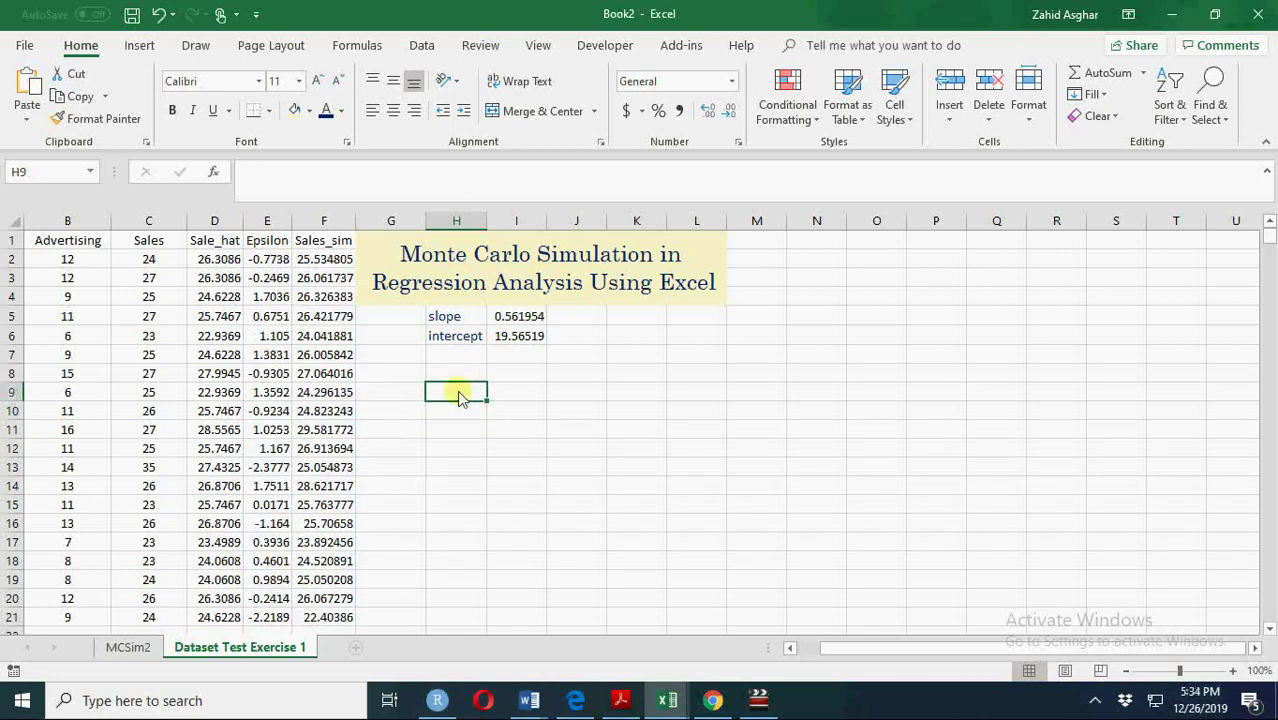
pyautogui.write('=s')
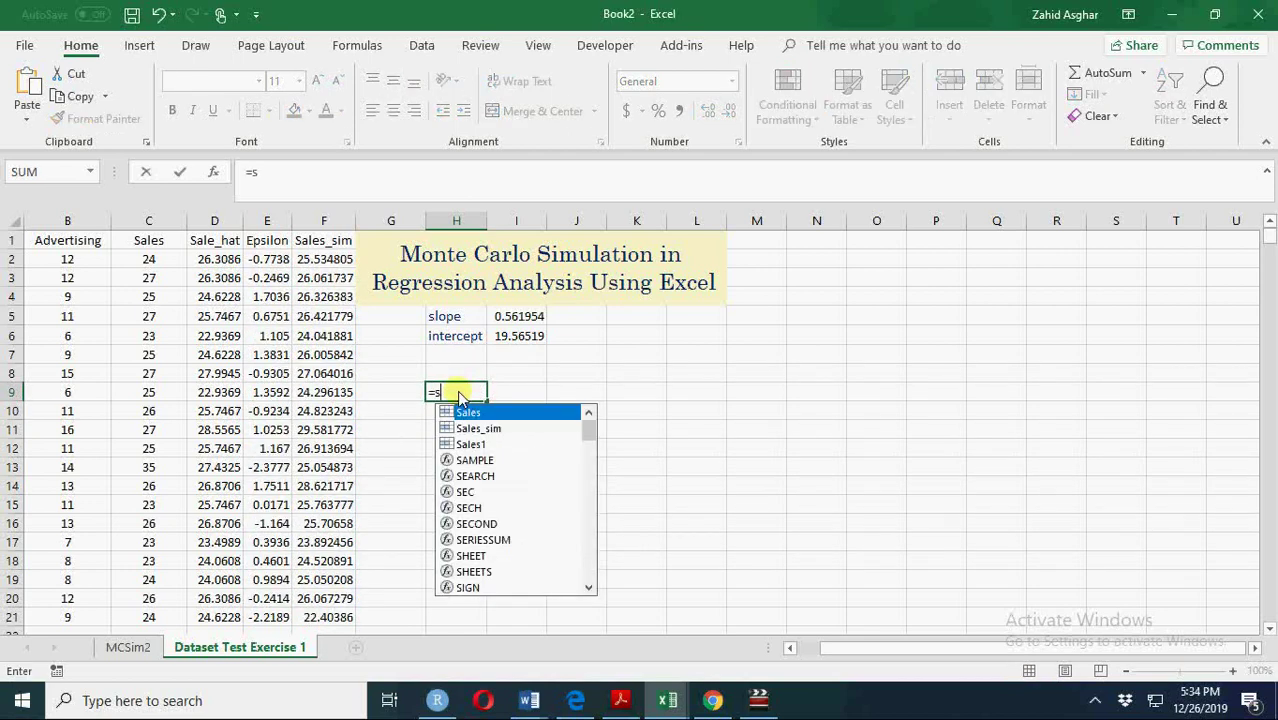
pyautogui.write('lop')
pyautogui.press('Tab')
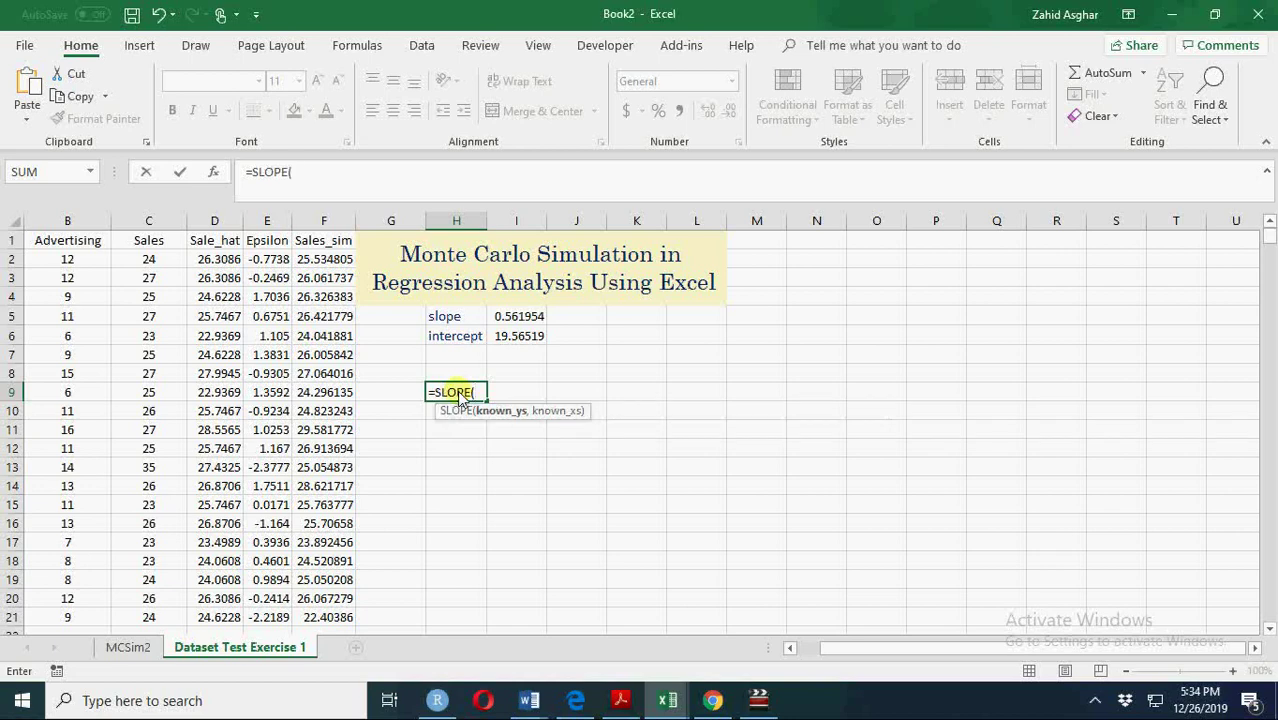
pyautogui.write('Sale')
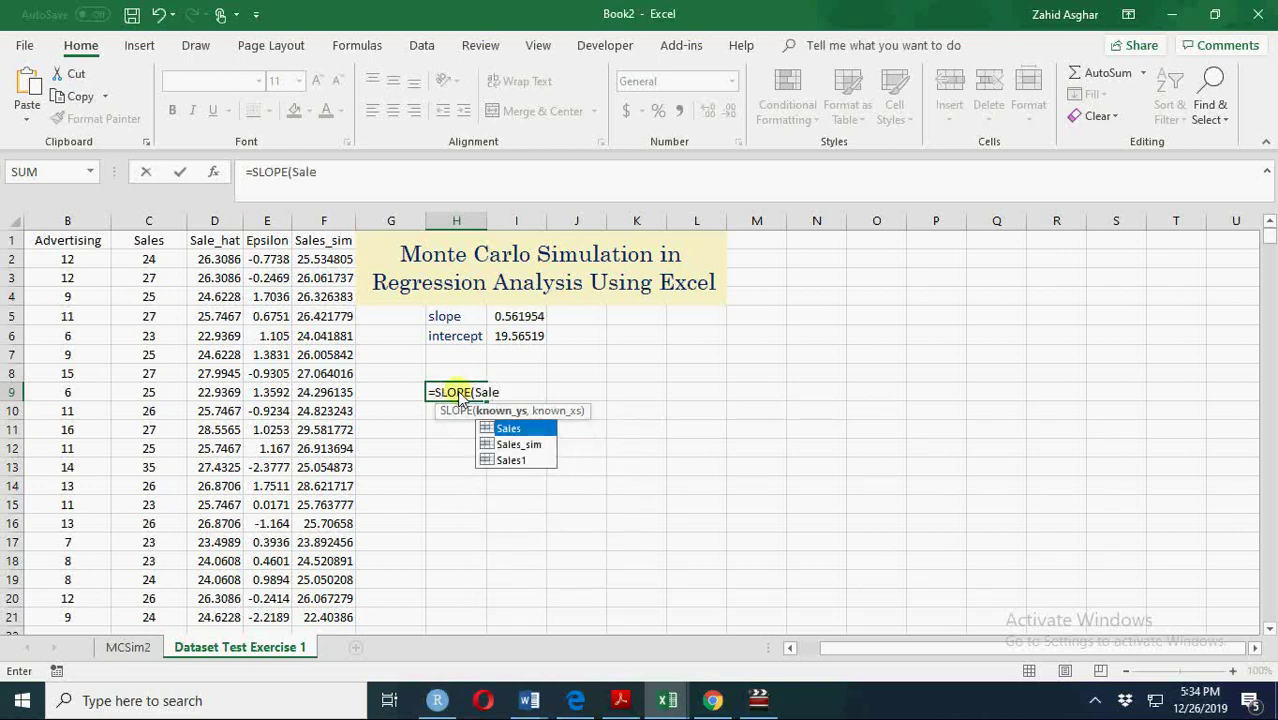
pyautogui.press('Down')
pyautogui.press('Tab')
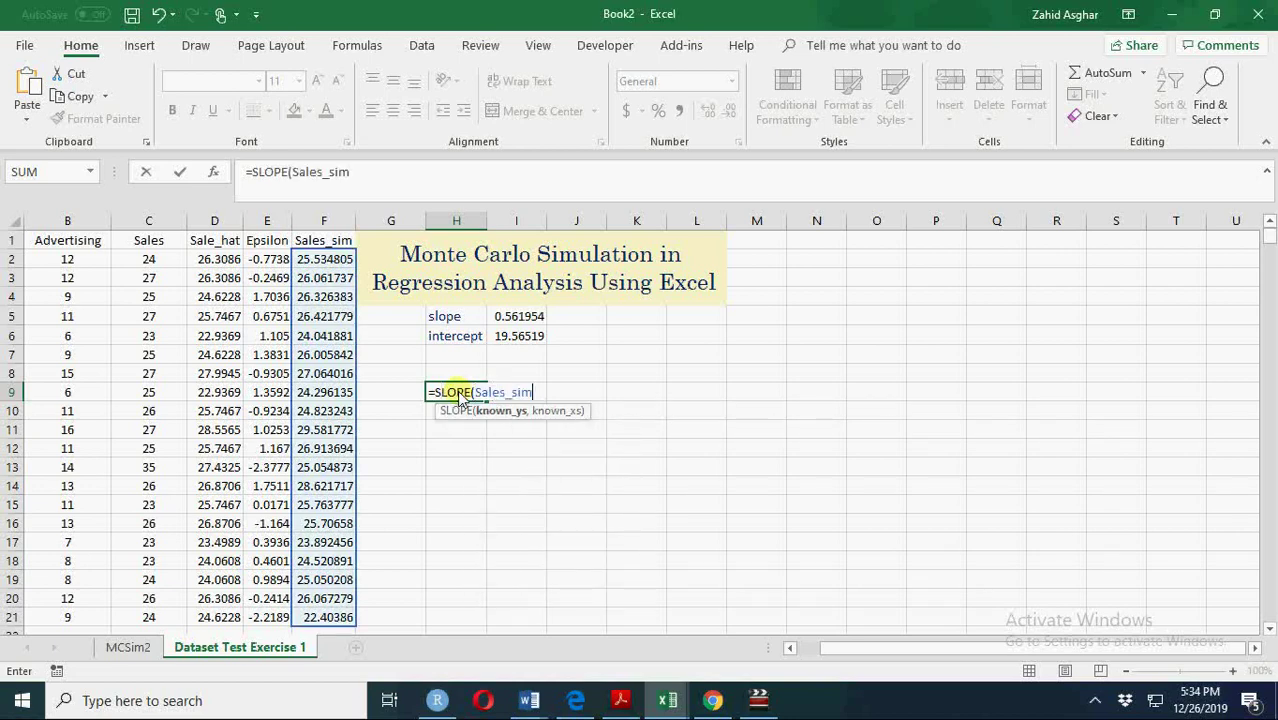
pyautogui.write(',A')
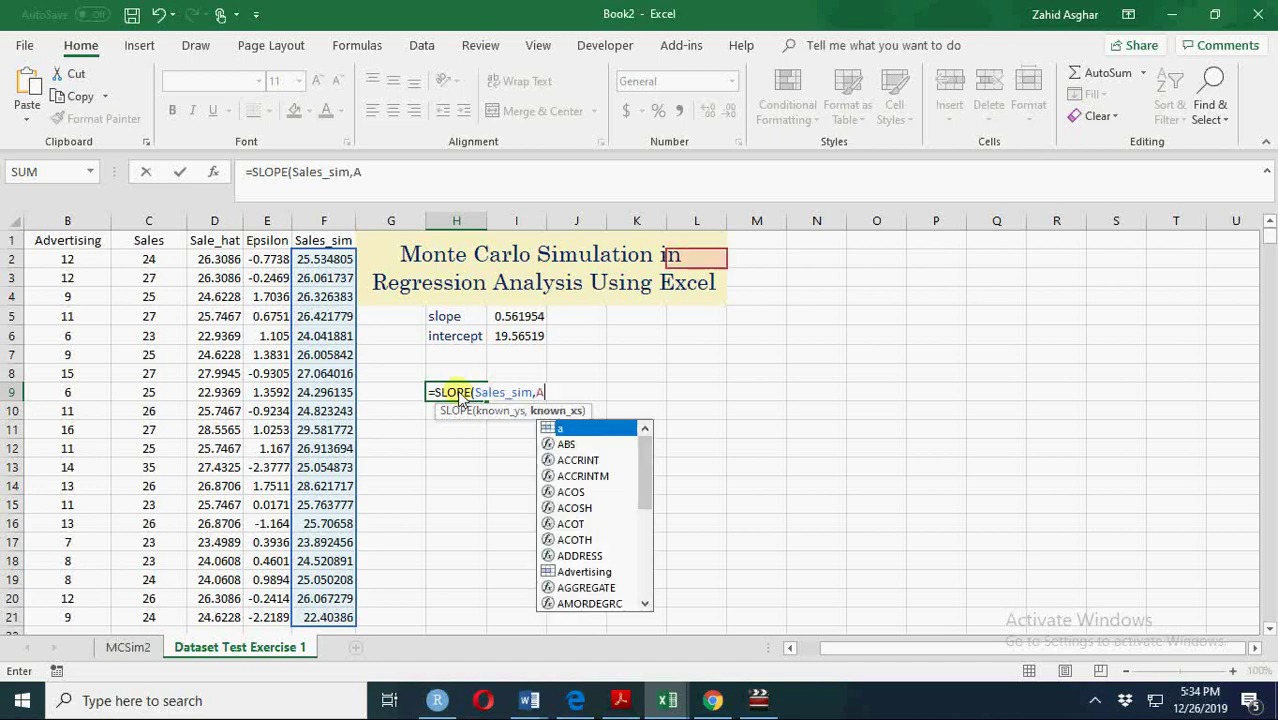
pyautogui.write('dve')
pyautogui.press('Tab')
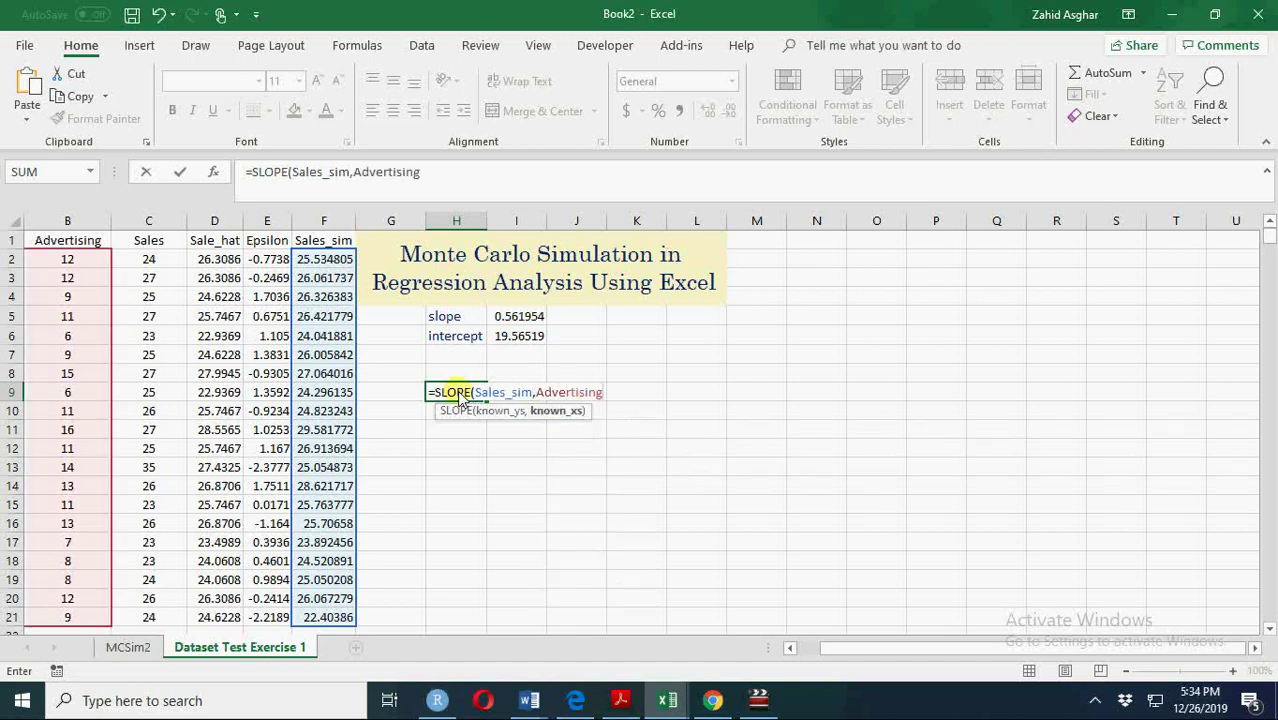
pyautogui.write(')')
pyautogui.press('Return')
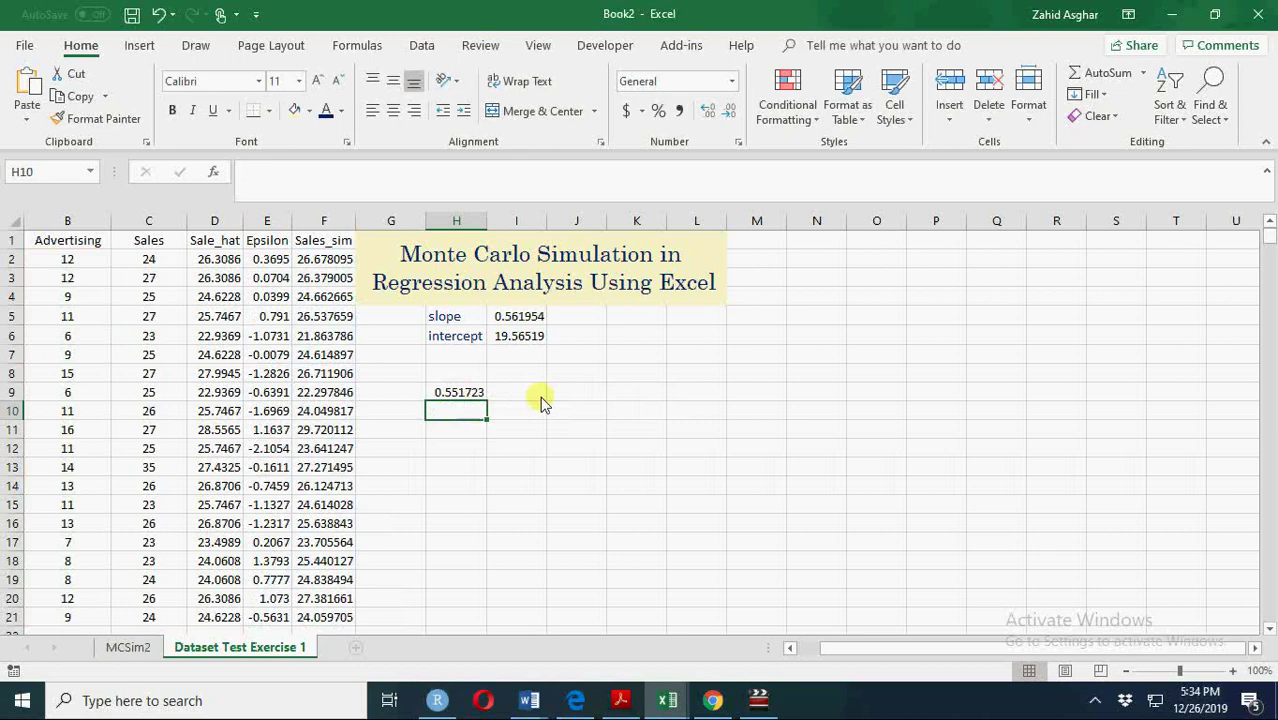
# Enter 1 in each of cells J9 through J12 to recalculate the simulated slope repeatedly, and select those four cells
pyautogui.click(575, 393)
pyautogui.write('1')
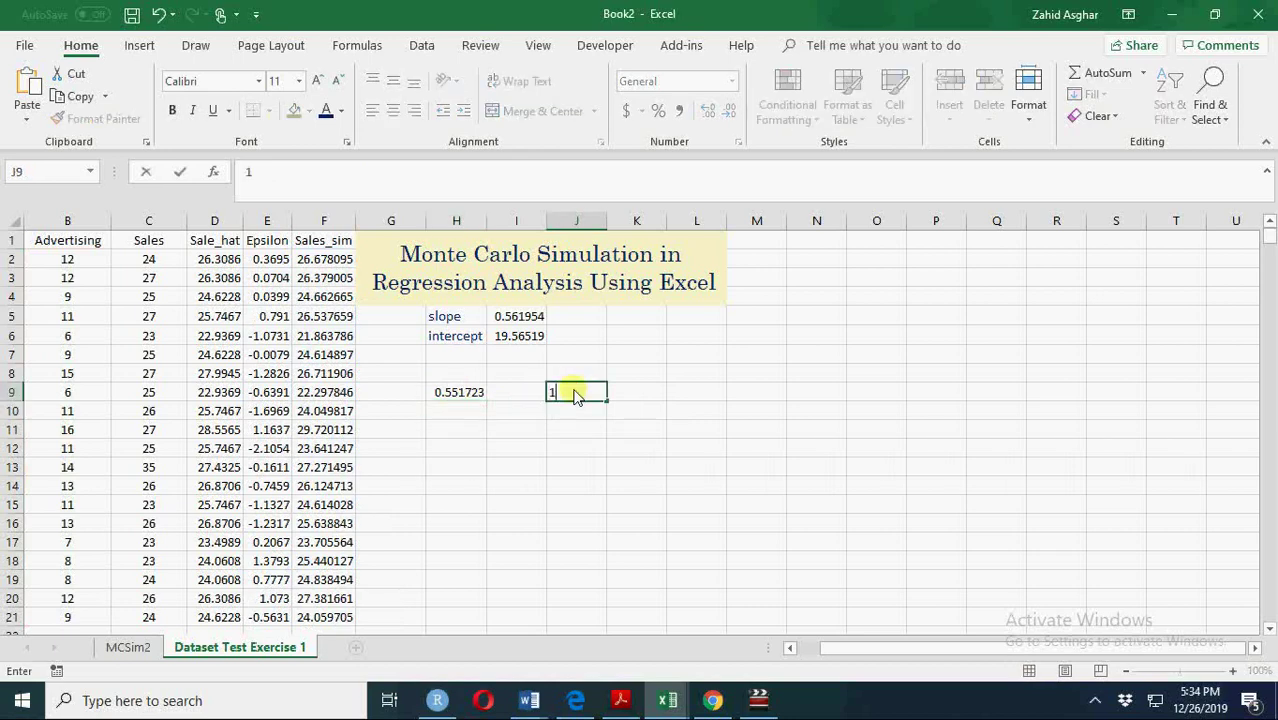
pyautogui.press('Return')
pyautogui.write('1')
pyautogui.press('Return')
pyautogui.write('1')
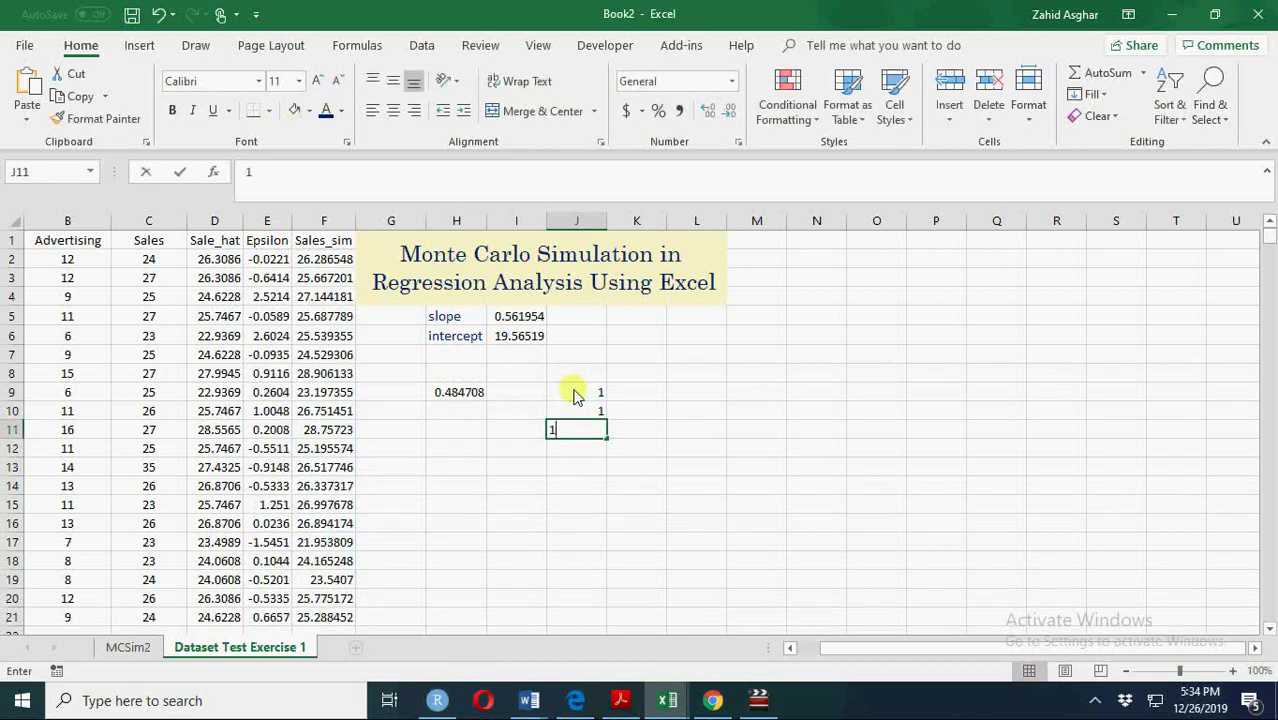
pyautogui.press('Return')
pyautogui.write('1')
pyautogui.moveTo(575, 393); pyautogui.dragTo(575, 448)
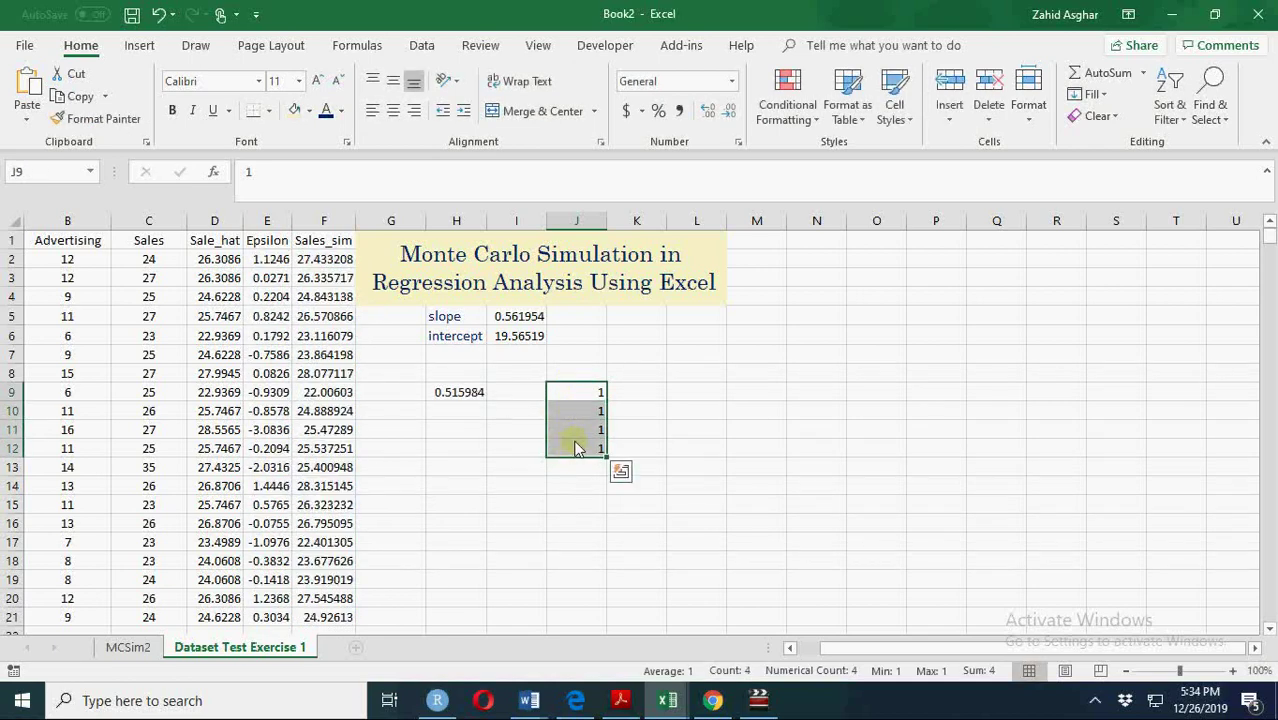
# Clear the trial values from cells J9 through J12 and compare the slope formulas in H9 and I5
pyautogui.press('Delete')
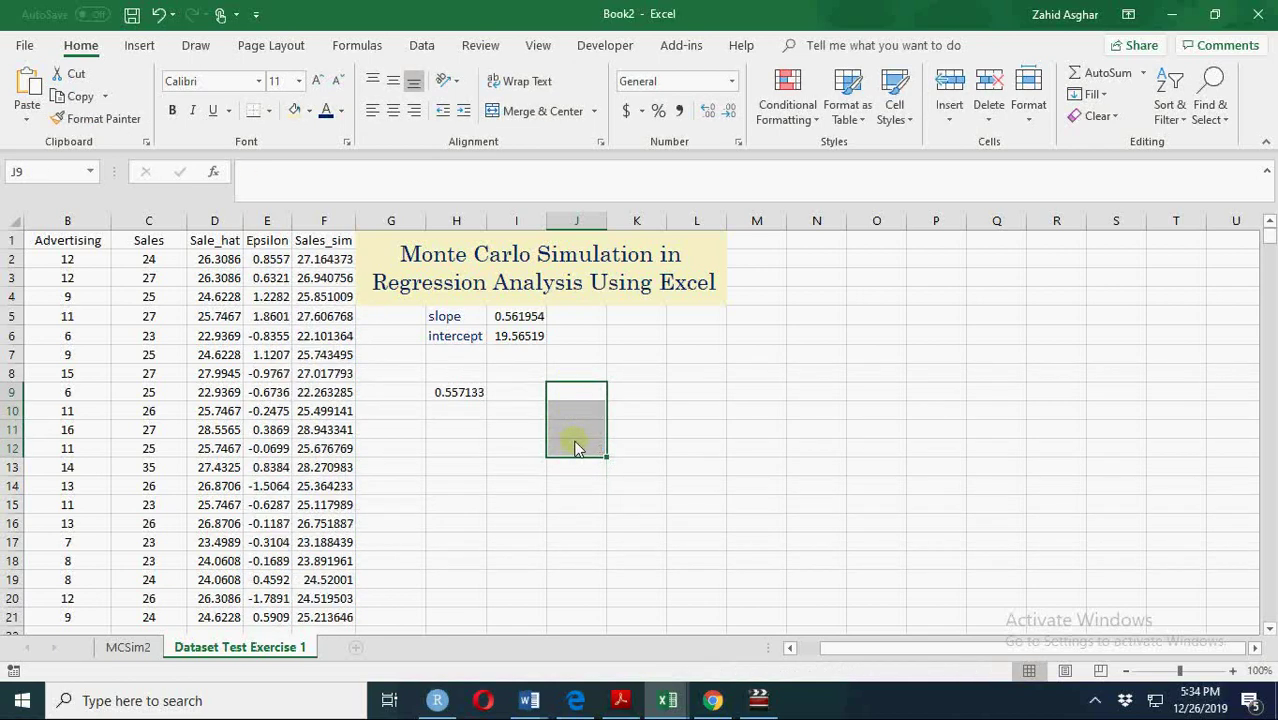
pyautogui.click(432, 392)
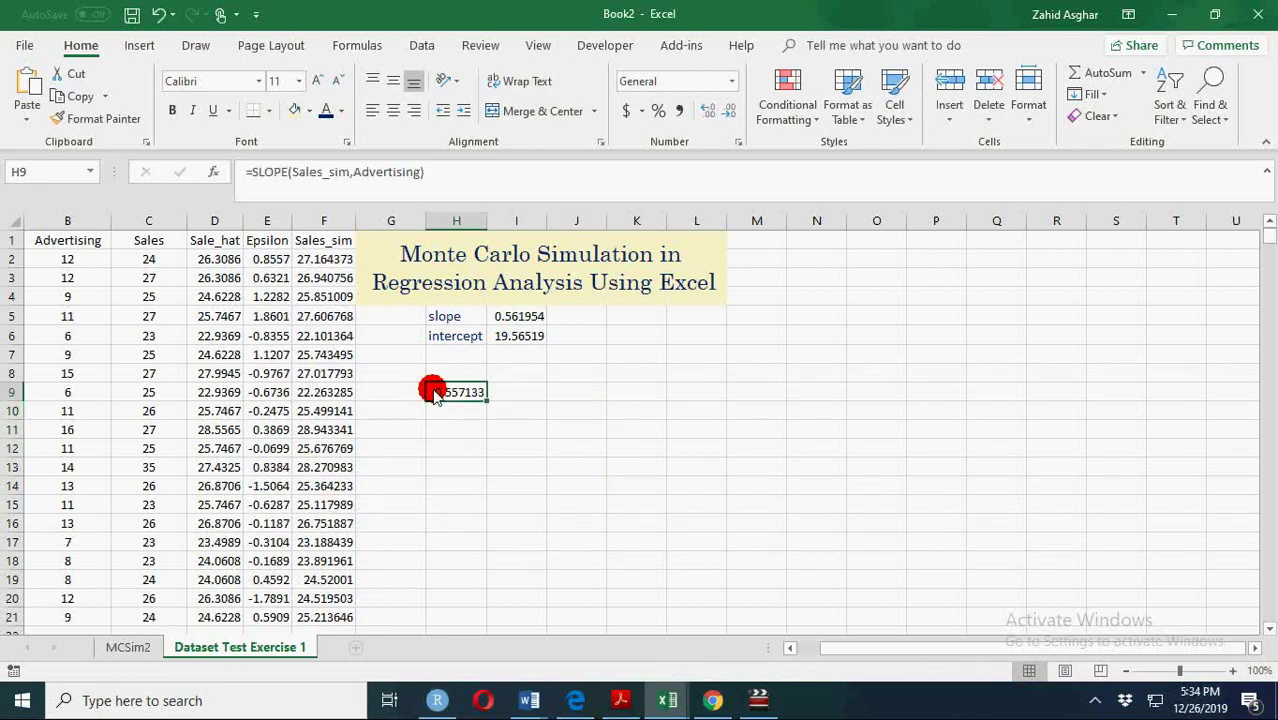
pyautogui.click(522, 324)
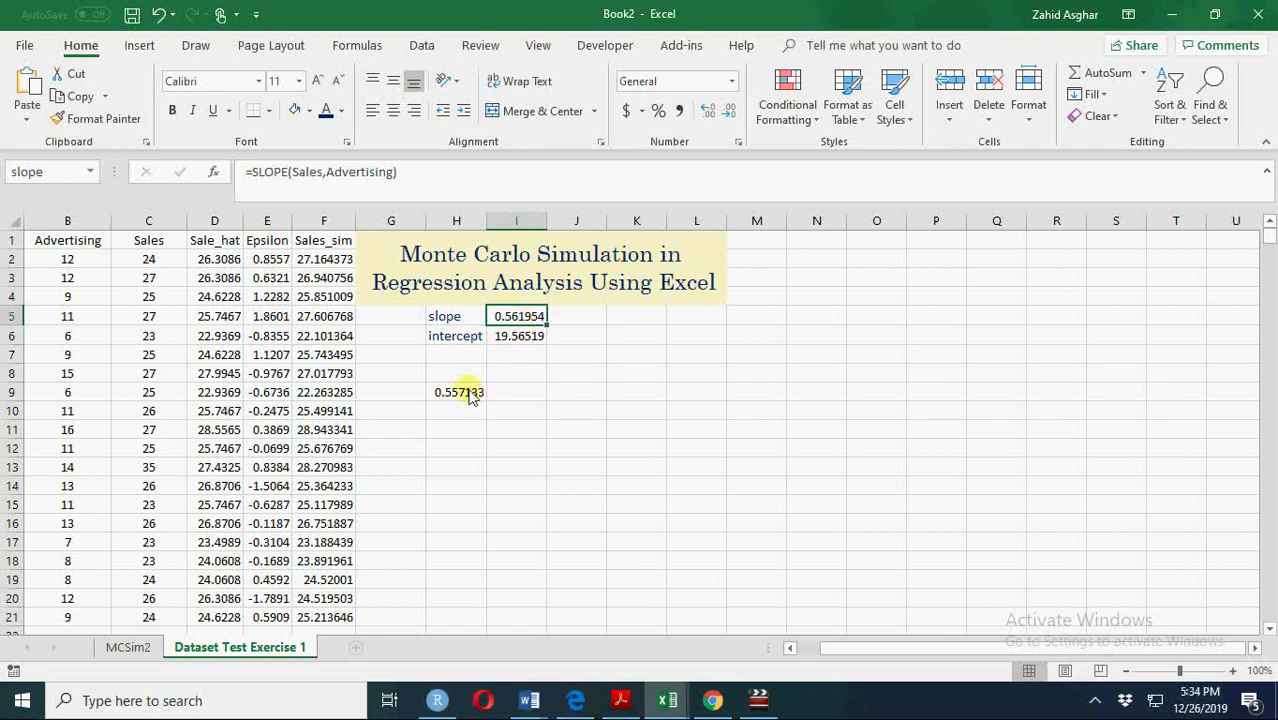
# Run the MCSim Monte Carlo simulation on the simulated slope in cell H9 with 1000 repetitions and no RNG changes
pyautogui.click(466, 392)
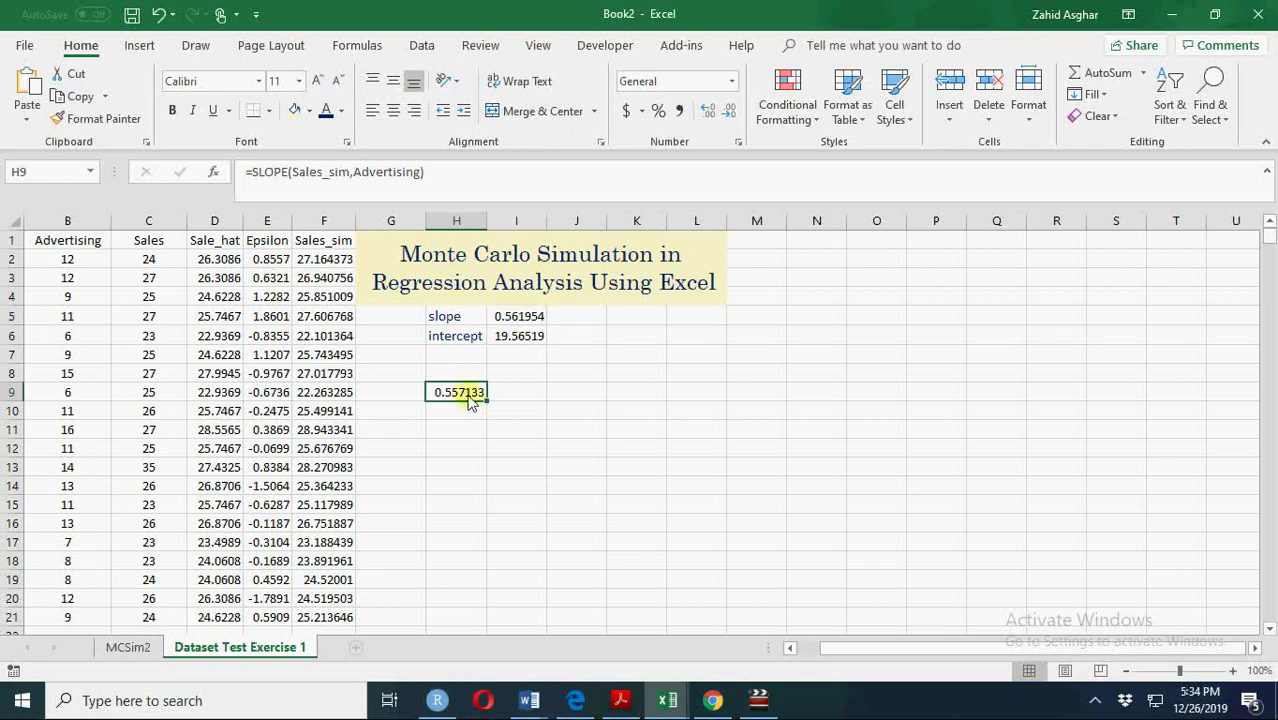
pyautogui.click(470, 398)
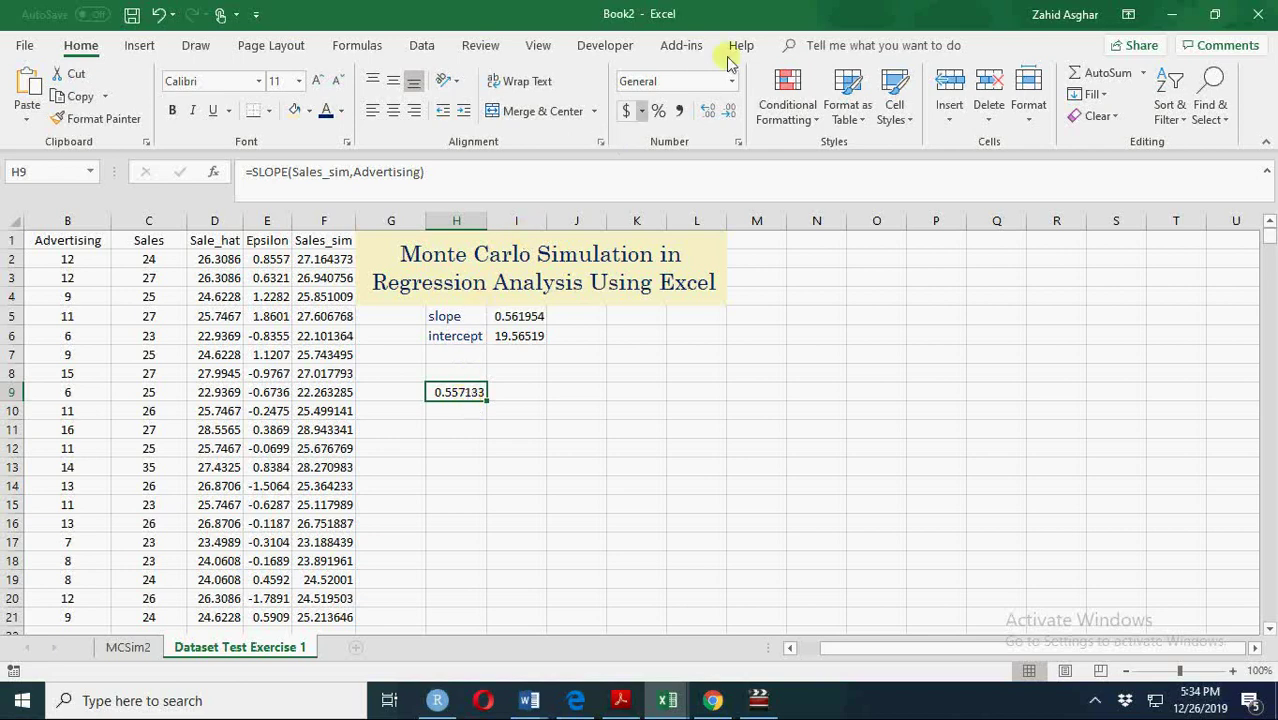
pyautogui.click(681, 45)
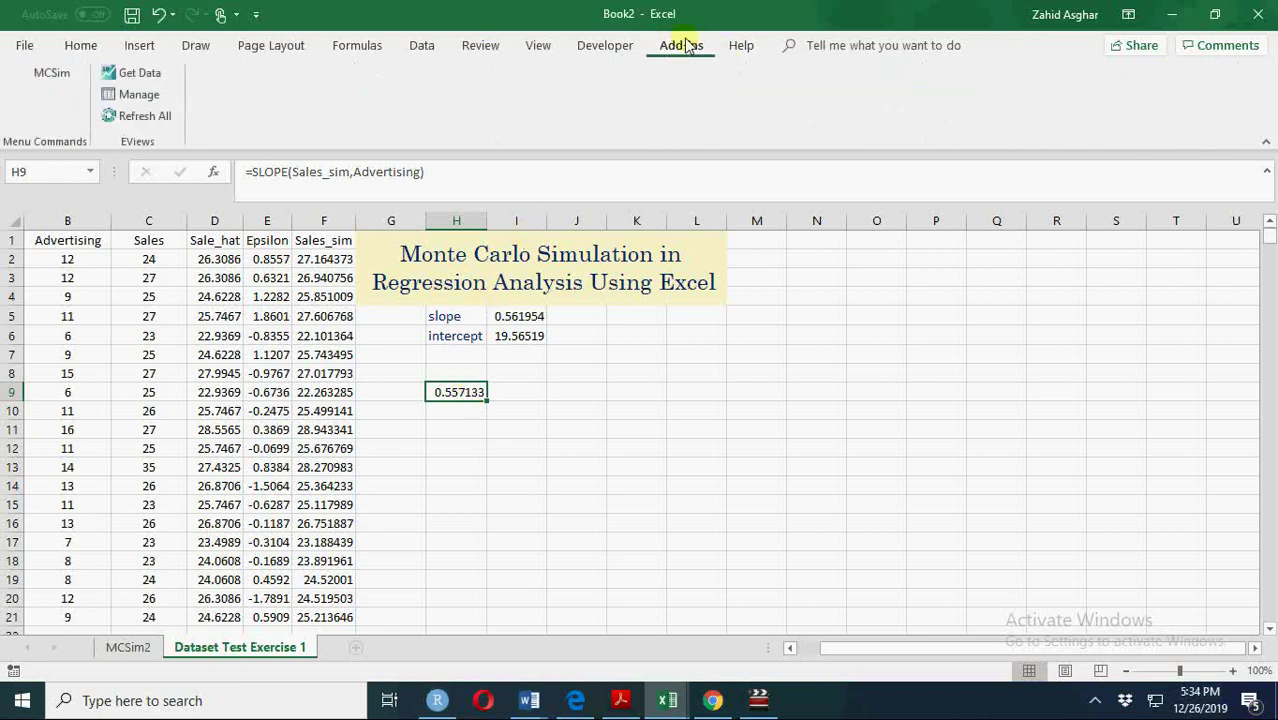
pyautogui.click(55, 80)
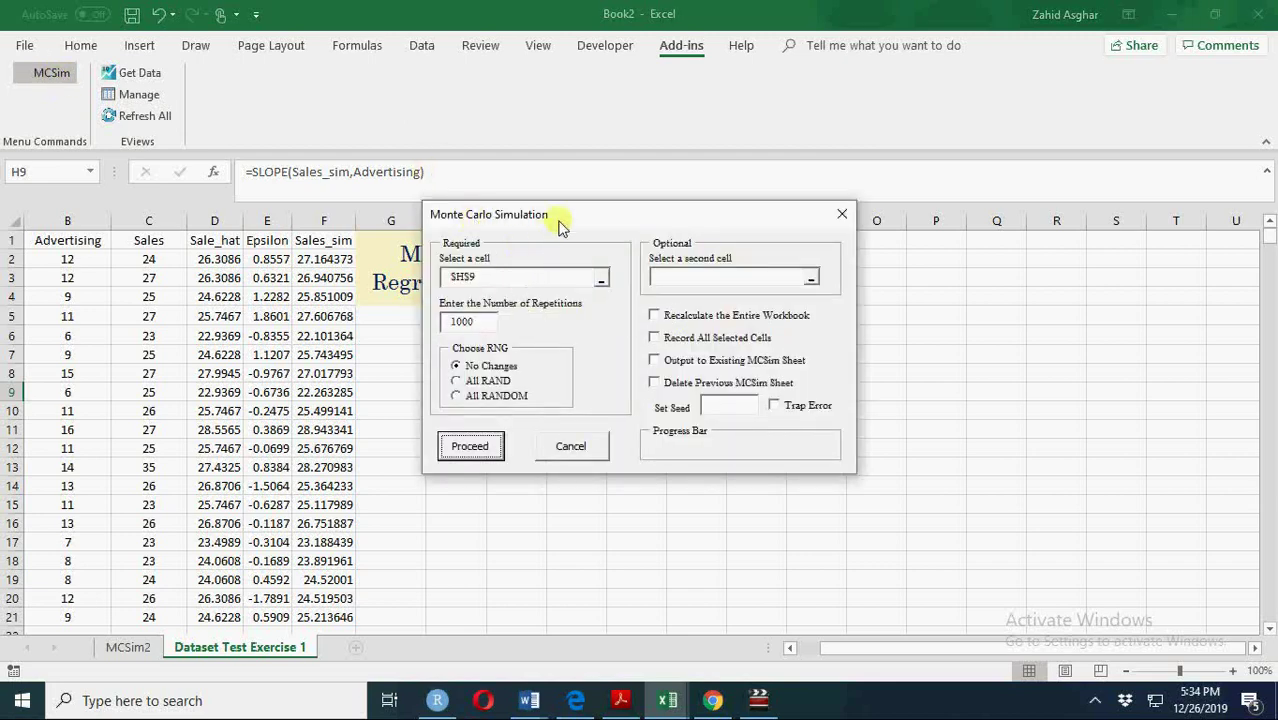
pyautogui.moveTo(560, 225); pyautogui.dragTo(657, 238)
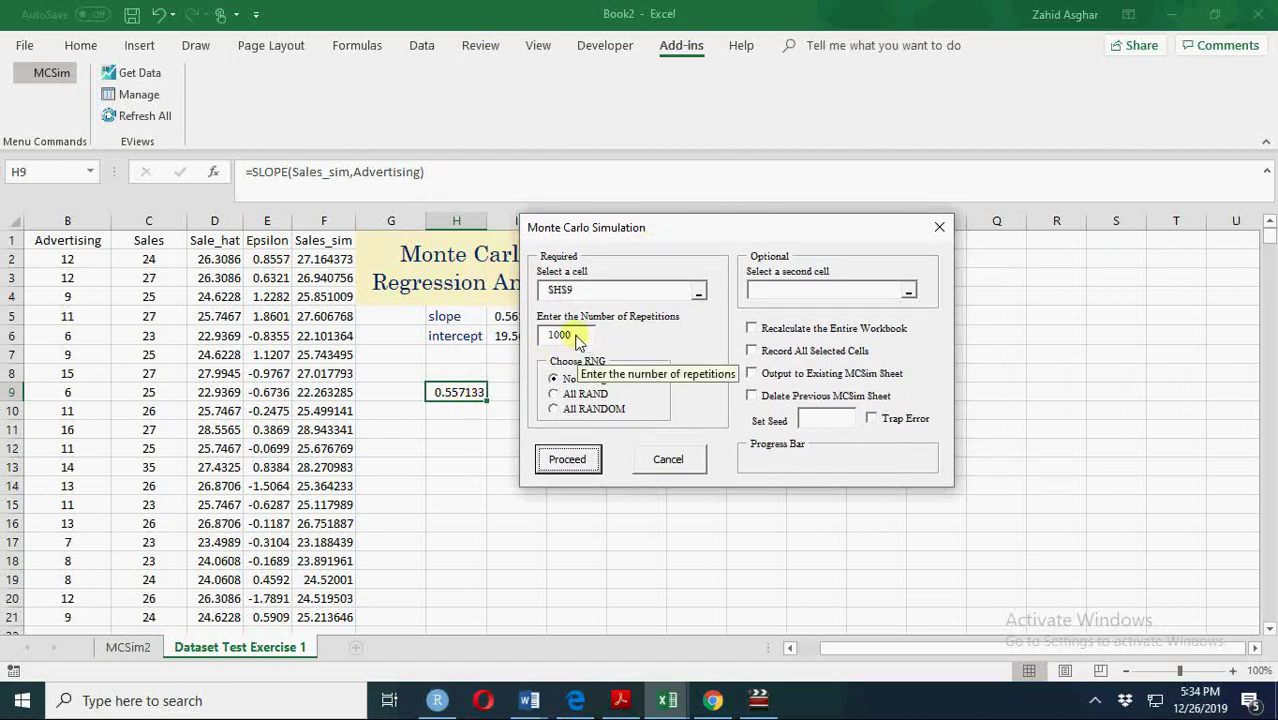
pyautogui.click(564, 461)
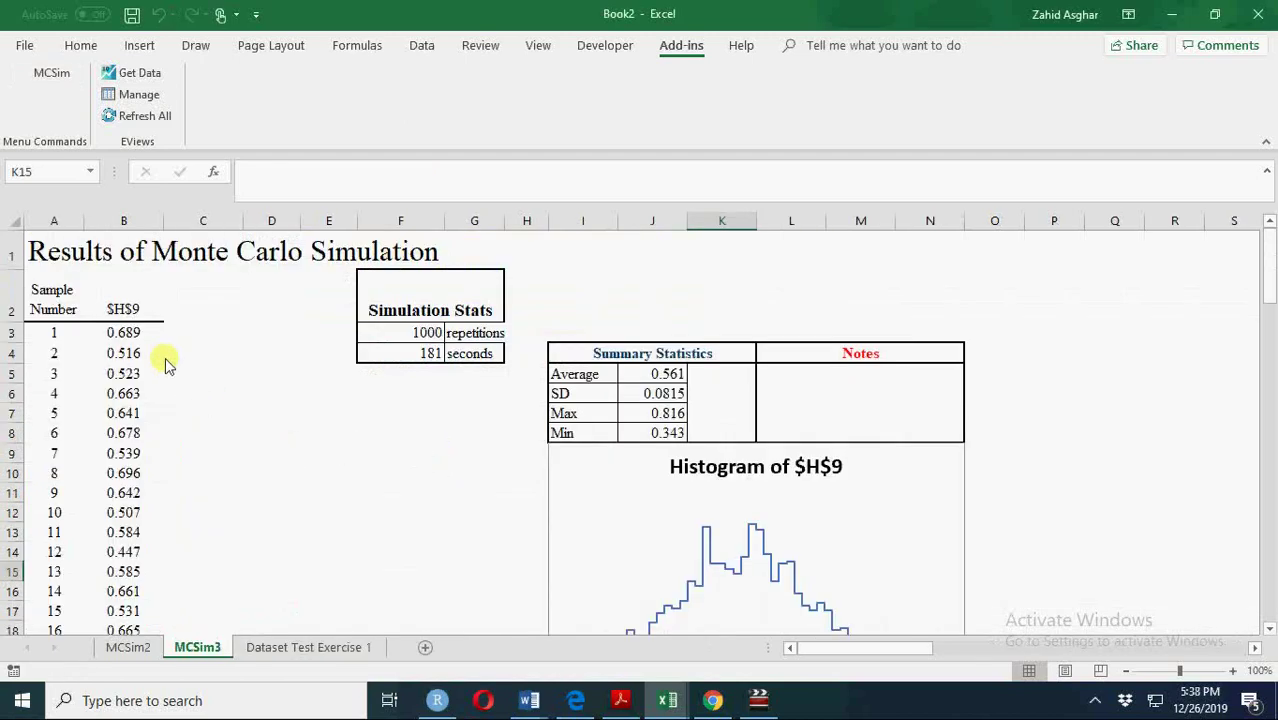
# Examine the simulated slope estimates listed per sample in column B of the MCSim3 results sheet, starting from B3
pyautogui.click(125, 336)
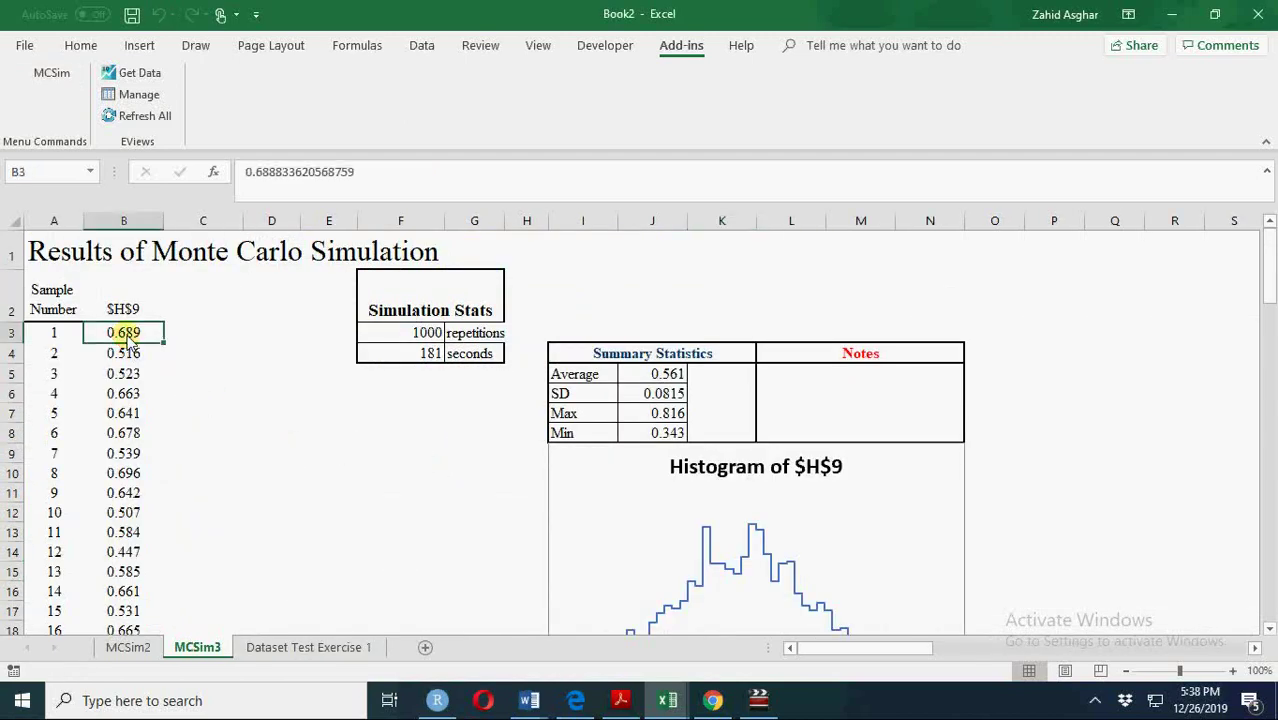
pyautogui.press('Down')
pyautogui.press('Down')
pyautogui.press('Down')
pyautogui.press('Down')
pyautogui.press('Down')
pyautogui.press('Down')
pyautogui.press('Down')
pyautogui.press('Down')
pyautogui.press('Down')
pyautogui.press('Down')
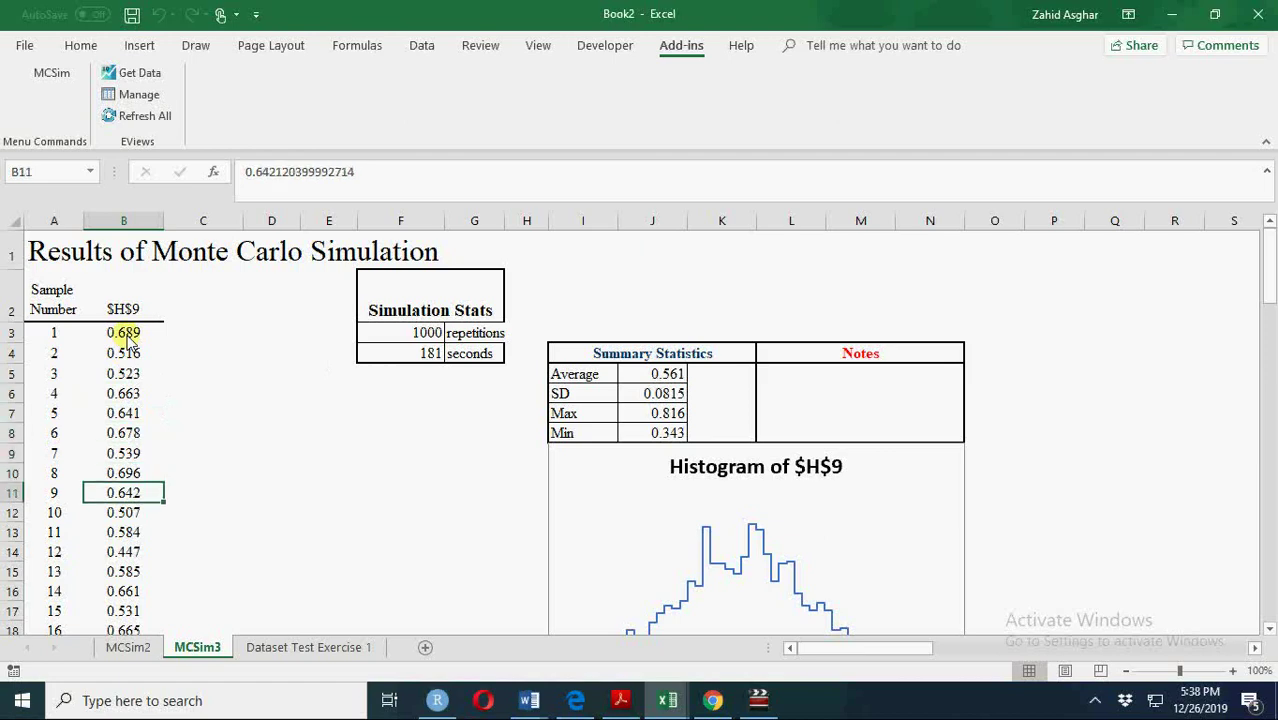
pyautogui.press('Down')
pyautogui.press('Down')
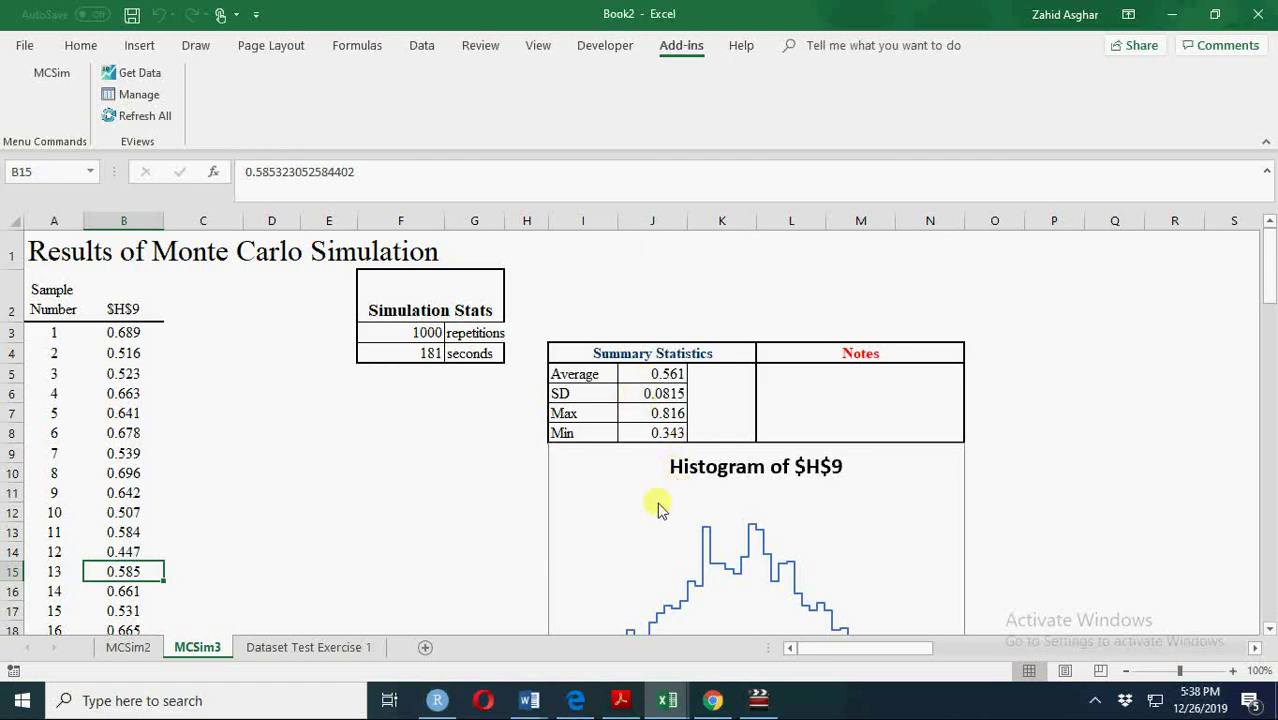
# Examine the full histogram of the simulated H9 slopes below the summary statistics
pyautogui.click(463, 485)
pyautogui.press('Down')
pyautogui.press('Down')
pyautogui.press('Down')
pyautogui.press('Down')
pyautogui.press('Down')
pyautogui.press('Down')
pyautogui.press('Down')
pyautogui.press('Down')
pyautogui.press('Down')
pyautogui.press('Down')
pyautogui.press('Down')
pyautogui.press('Down')
pyautogui.press('Down')
pyautogui.press('Down')
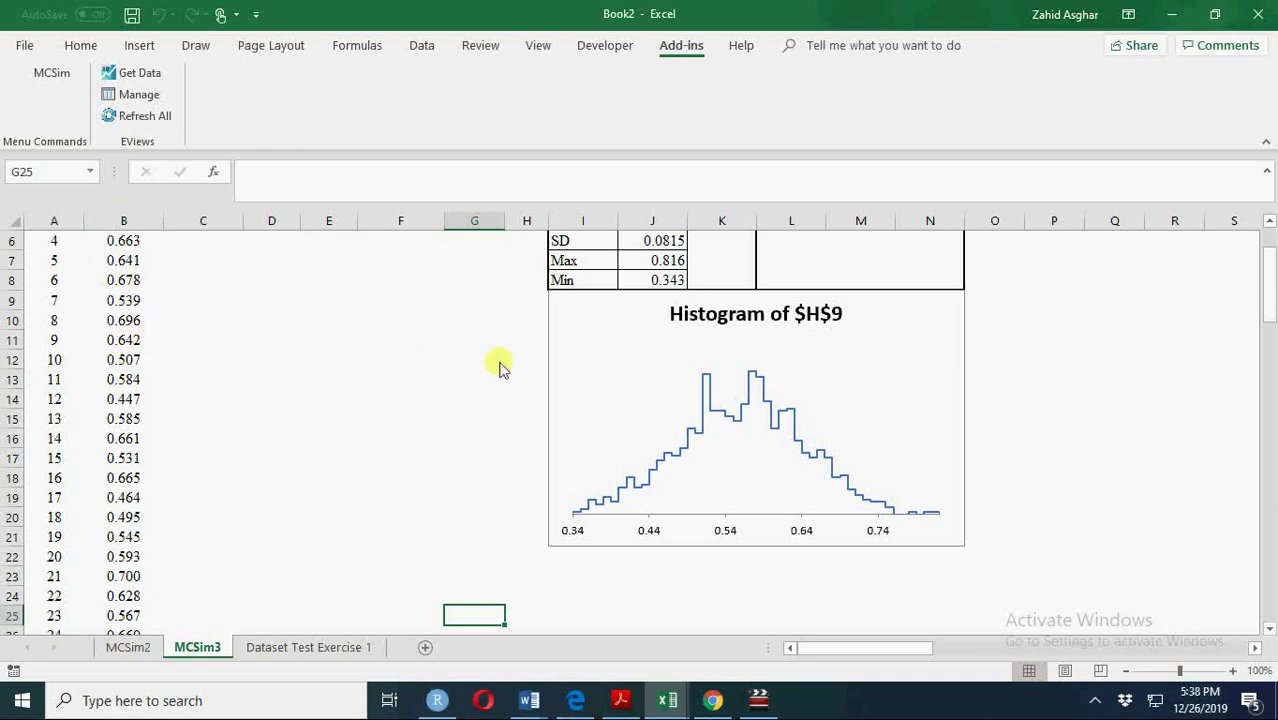
pyautogui.click(313, 381)
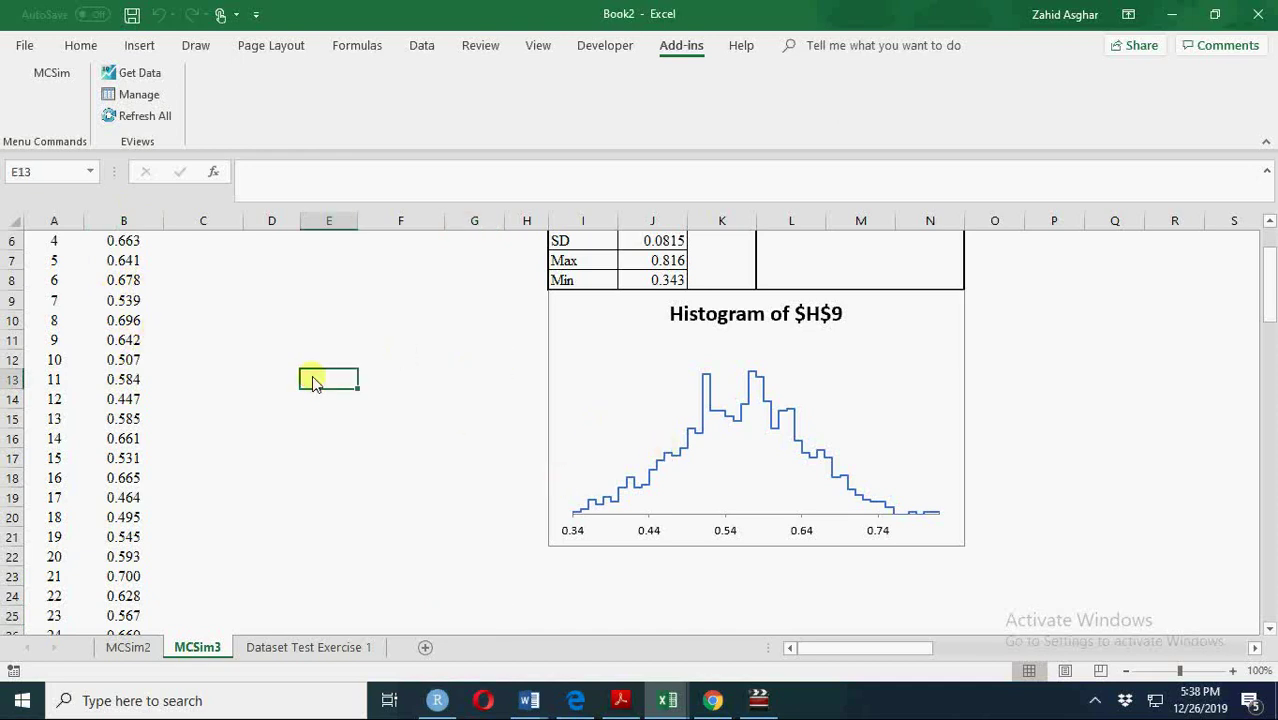